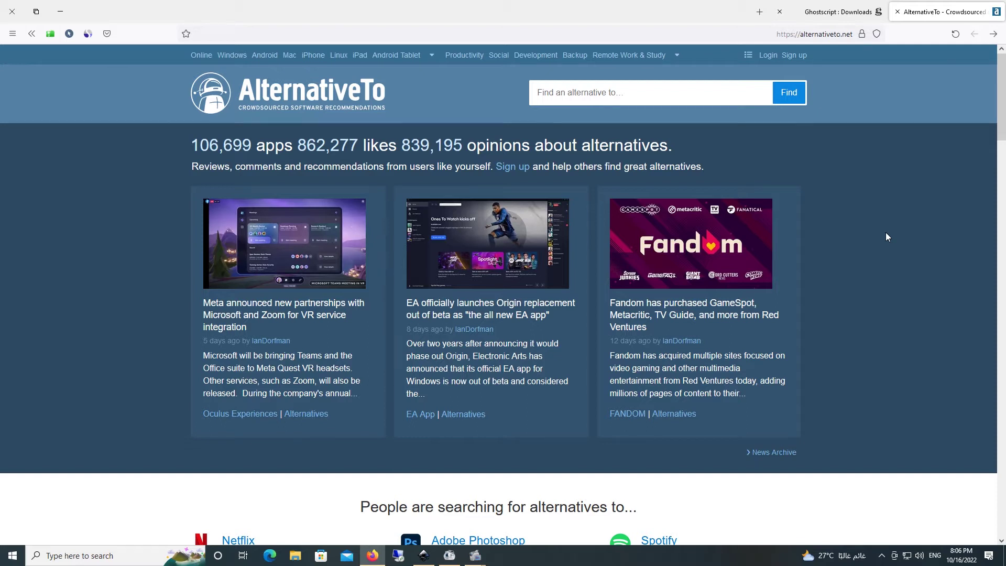
Step: Browse AlternativeTo and view Inkscape listed as the top Adobe Illustrator alternative
{"action": "scroll", "coordinate": [886, 237], "scroll_direction": "down", "scroll_amount": 4}
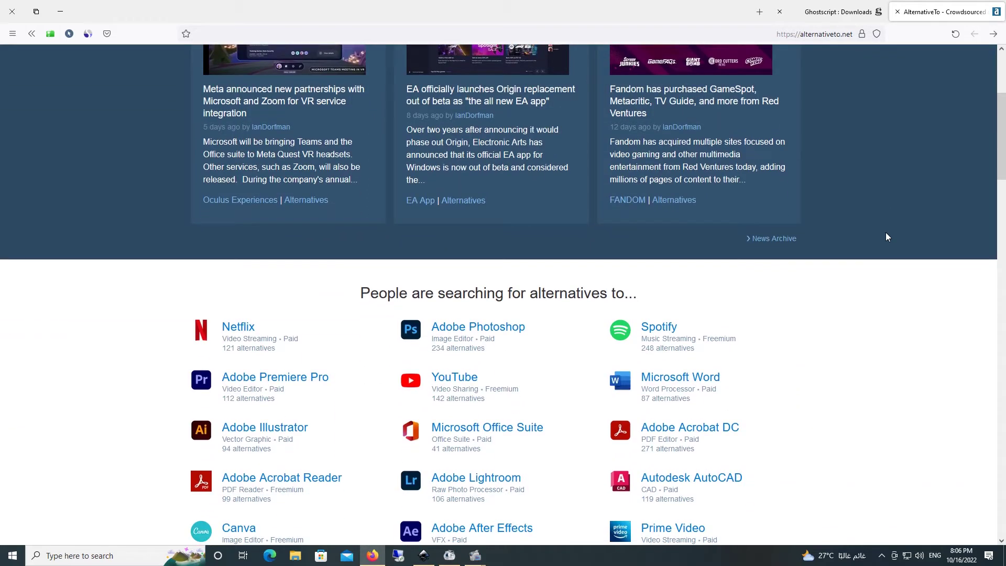
{"action": "scroll", "coordinate": [887, 237], "scroll_direction": "down", "scroll_amount": 1}
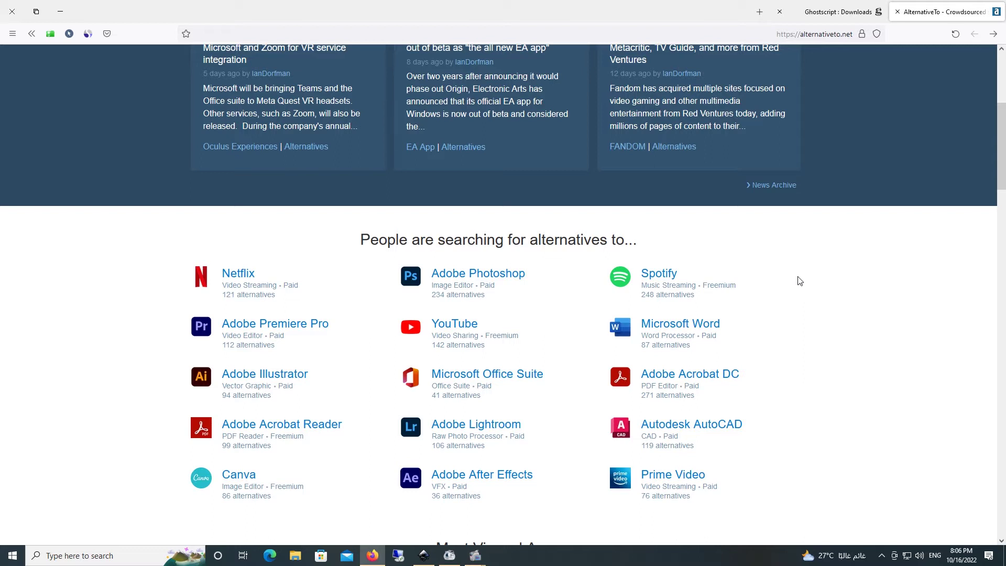
{"action": "scroll", "coordinate": [799, 280], "scroll_direction": "up", "scroll_amount": 4}
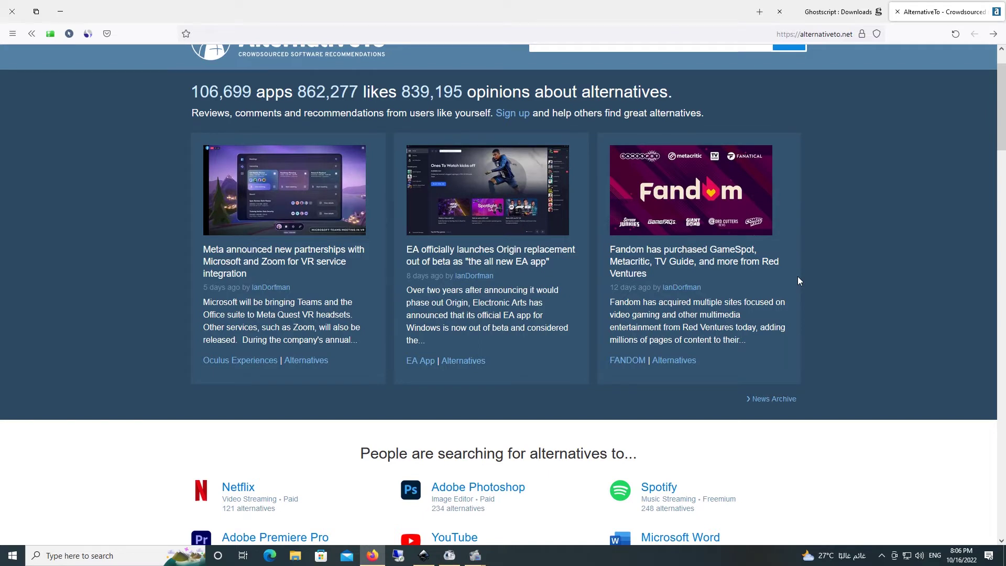
{"action": "scroll", "coordinate": [797, 276], "scroll_direction": "down", "scroll_amount": 5}
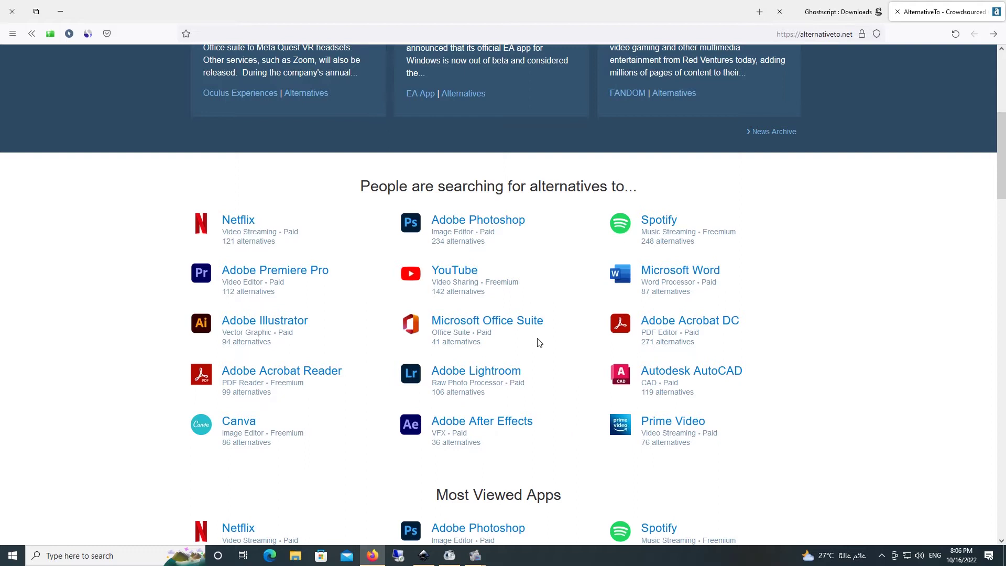
{"action": "scroll", "coordinate": [539, 343], "scroll_direction": "down", "scroll_amount": 1}
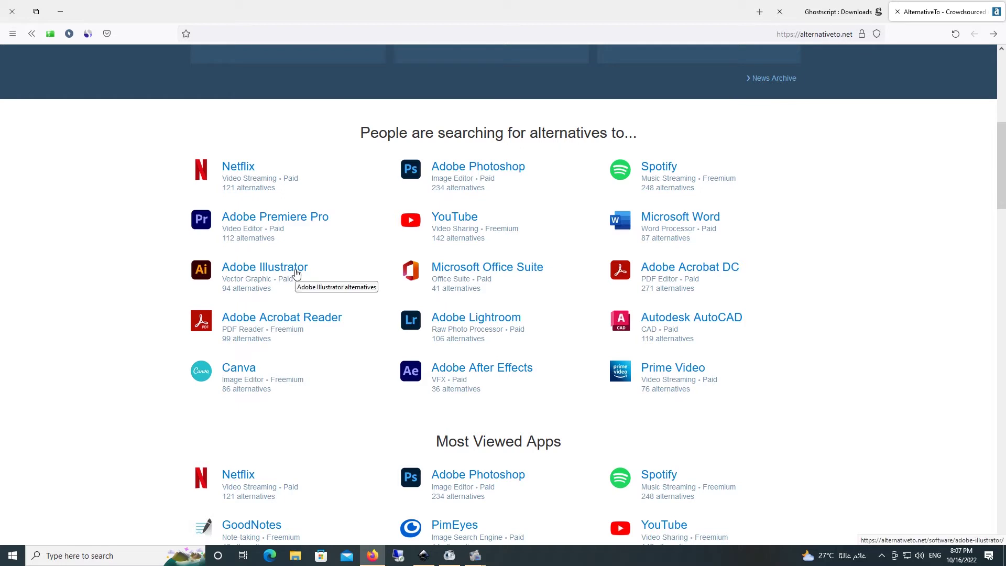
{"action": "left_click", "coordinate": [277, 270]}
{"action": "scroll", "coordinate": [277, 266], "scroll_direction": "down", "scroll_amount": 3}
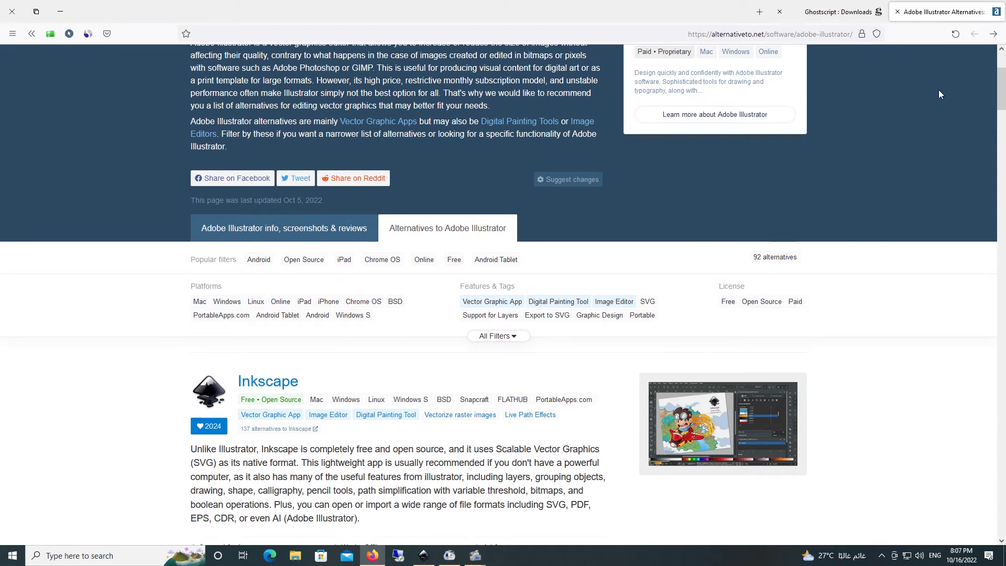
Step: Return to the AlternativeTo home page and switch to the blank Inkscape document
{"action": "left_click", "coordinate": [993, 34]}
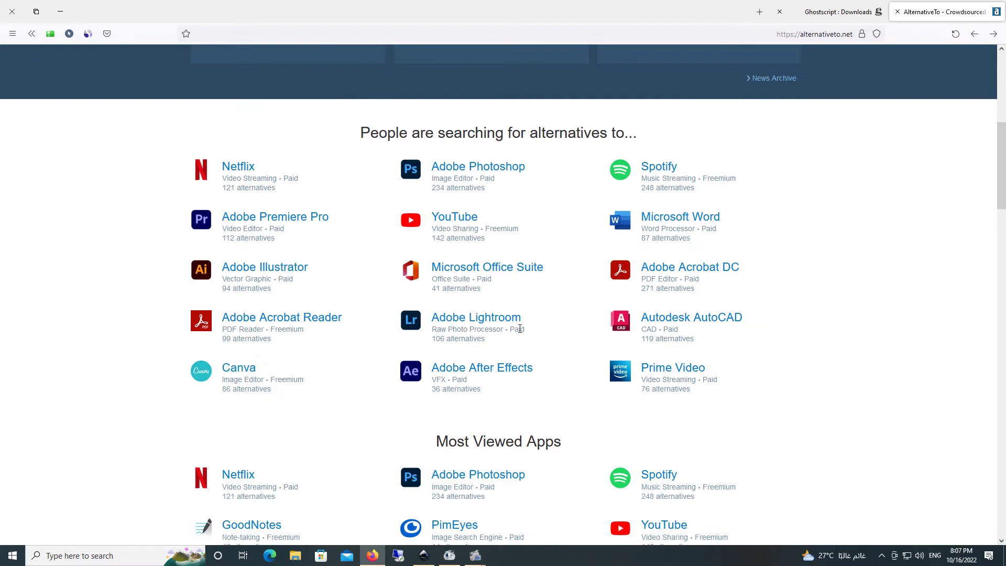
{"action": "scroll", "coordinate": [503, 252], "scroll_direction": "down", "scroll_amount": 2}
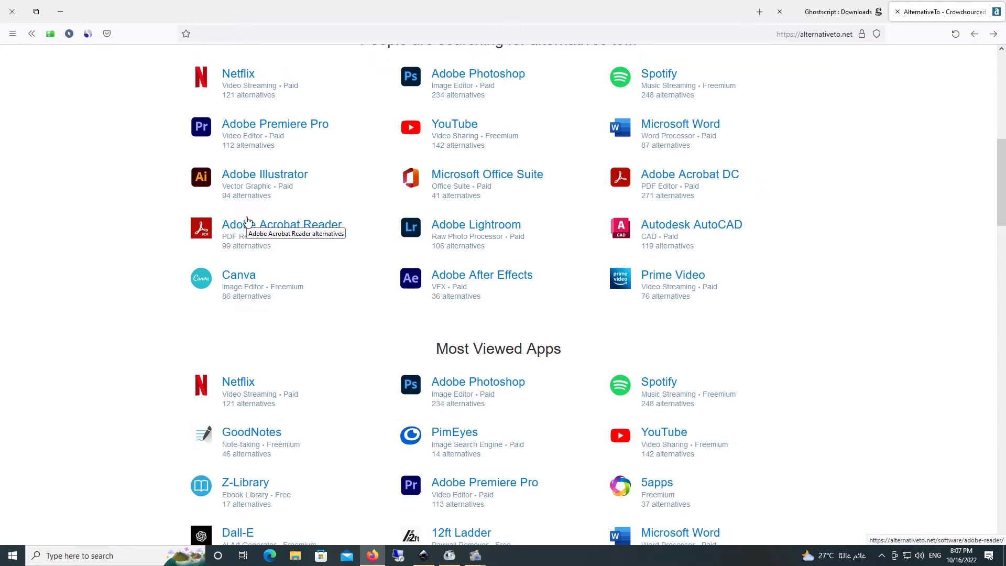
{"action": "scroll", "coordinate": [247, 220], "scroll_direction": "up", "scroll_amount": 2}
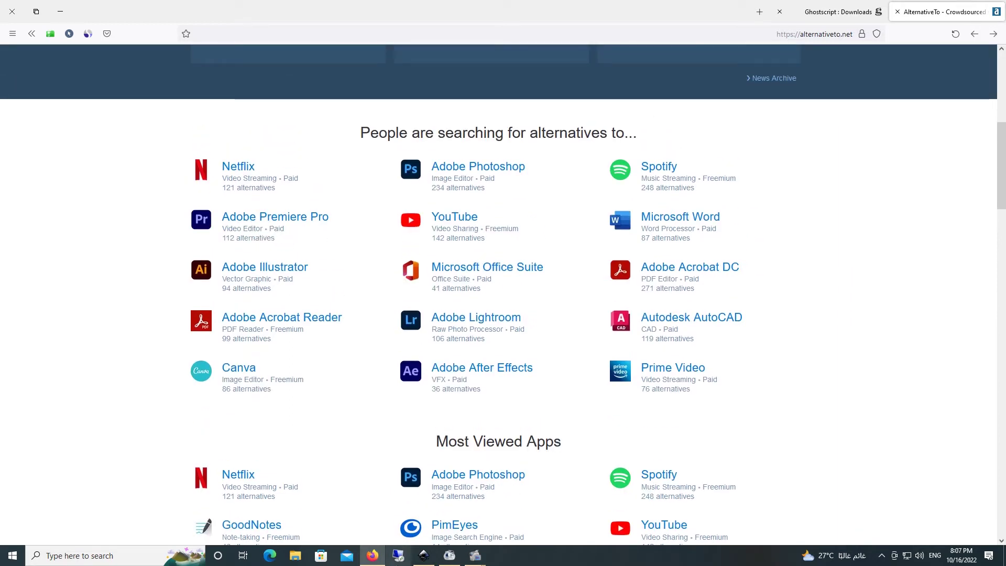
{"action": "left_click", "coordinate": [424, 555]}
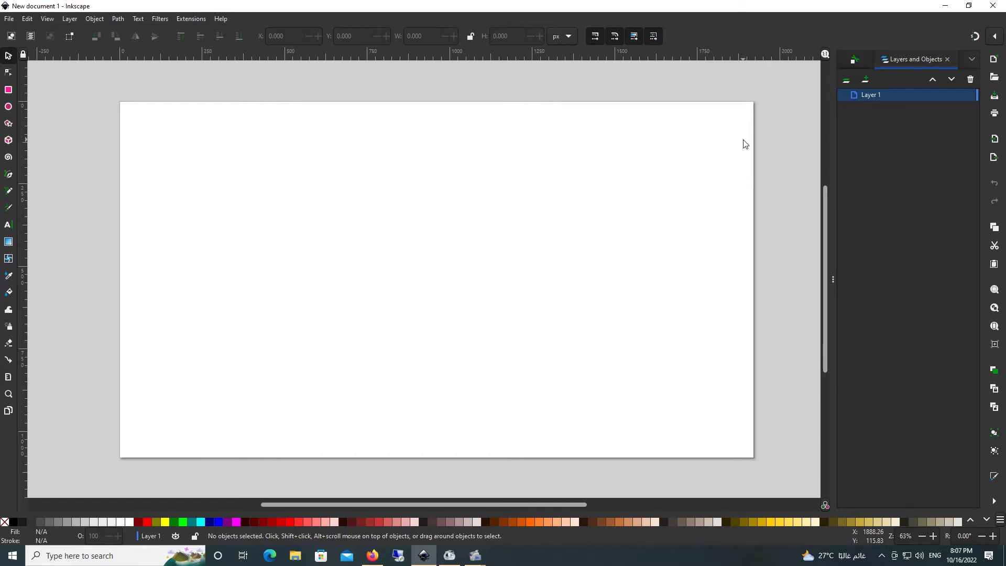
Step: Draw a rectangle and an ellipse on the page, filling the ellipse dark brown
{"action": "left_click", "coordinate": [8, 90]}
{"action": "mouse_move", "coordinate": [156, 337]}
{"action": "left_mouse_down"}
{"action": "mouse_move", "coordinate": [226, 239]}
{"action": "mouse_move", "coordinate": [291, 219]}
{"action": "left_mouse_up"}
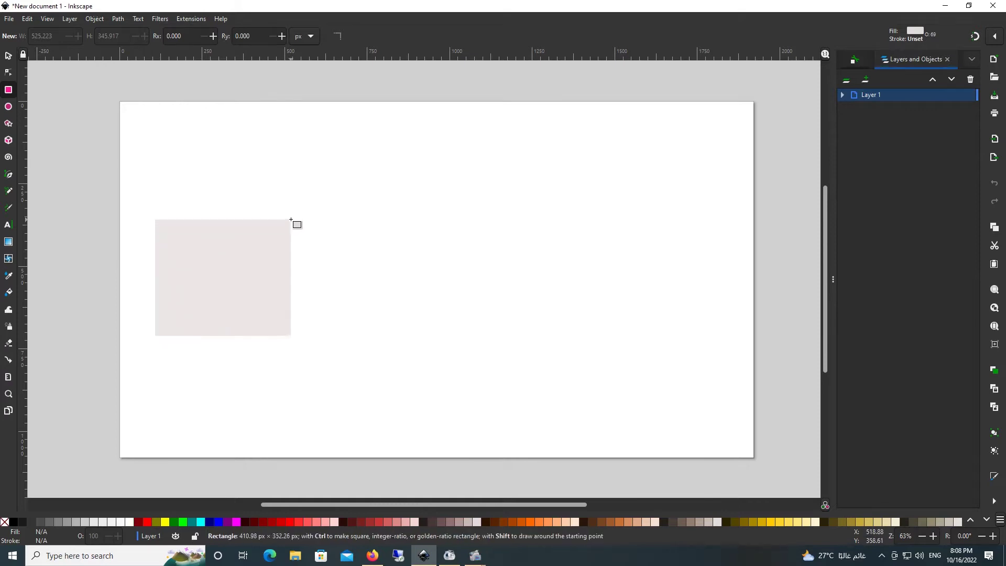
{"action": "left_click", "coordinate": [8, 107]}
{"action": "left_click_drag", "start_coordinate": [388, 340], "coordinate": [490, 220]}
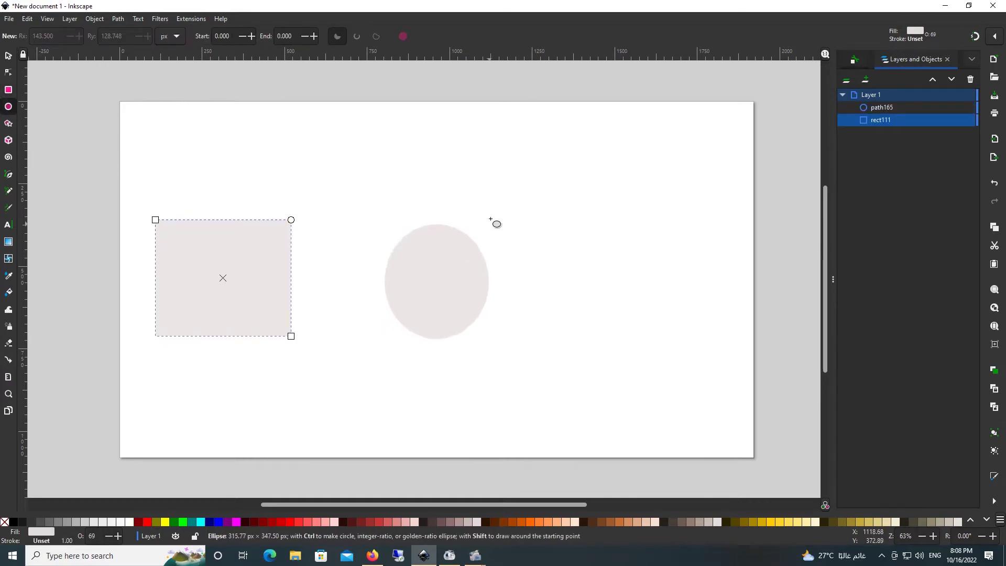
{"action": "left_click", "coordinate": [484, 522]}
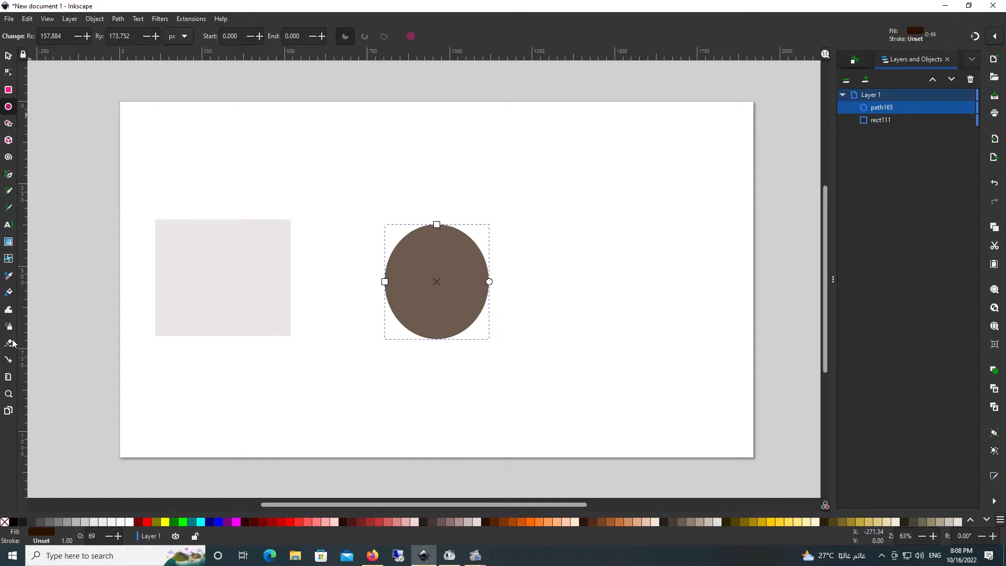
Step: Add the text 'hi' above the ellipse, enlarge it, and colour it bright red #FF0000
{"action": "left_click", "coordinate": [8, 224]}
{"action": "left_click", "coordinate": [330, 191]}
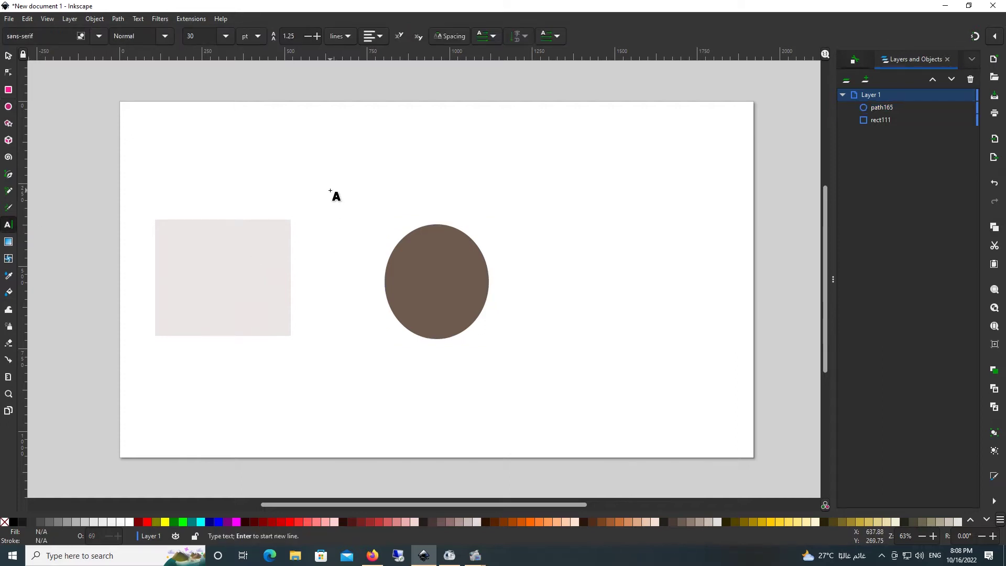
{"action": "type", "text": "hi"}
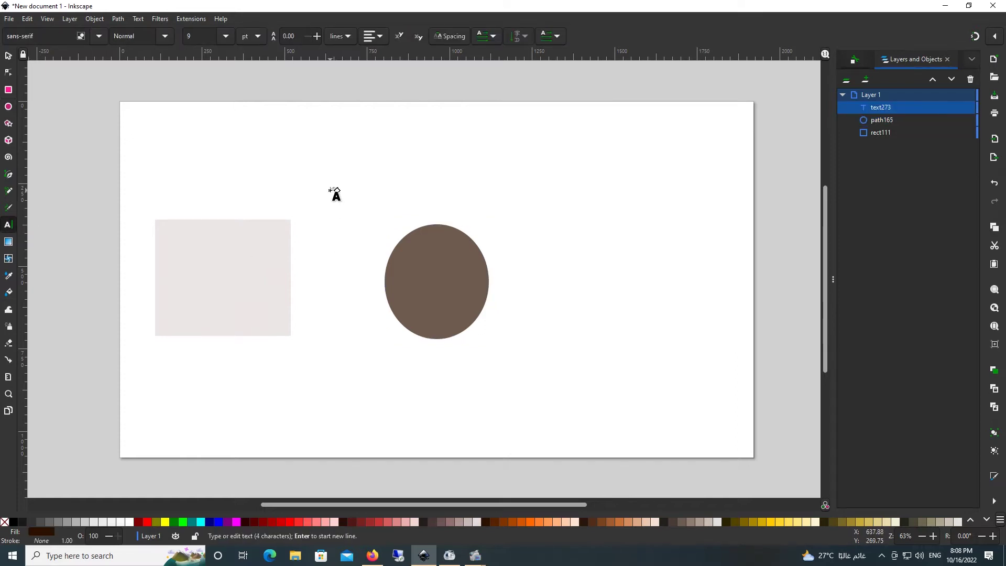
{"action": "left_click", "coordinate": [8, 56]}
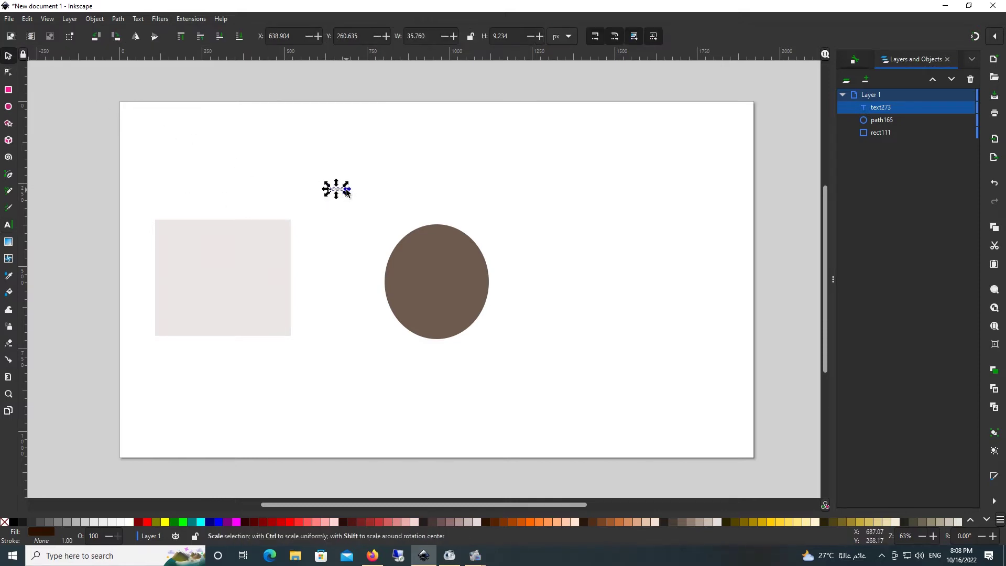
{"action": "mouse_move", "coordinate": [346, 191]}
{"action": "left_mouse_down"}
{"action": "mouse_move", "coordinate": [439, 184]}
{"action": "mouse_move", "coordinate": [503, 198]}
{"action": "left_mouse_up"}
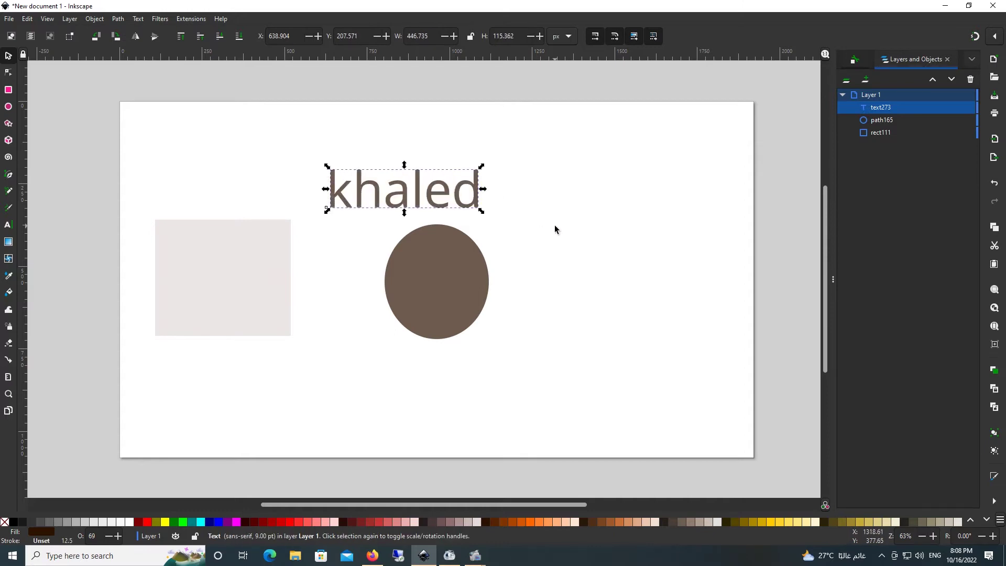
{"action": "left_click", "coordinate": [378, 522]}
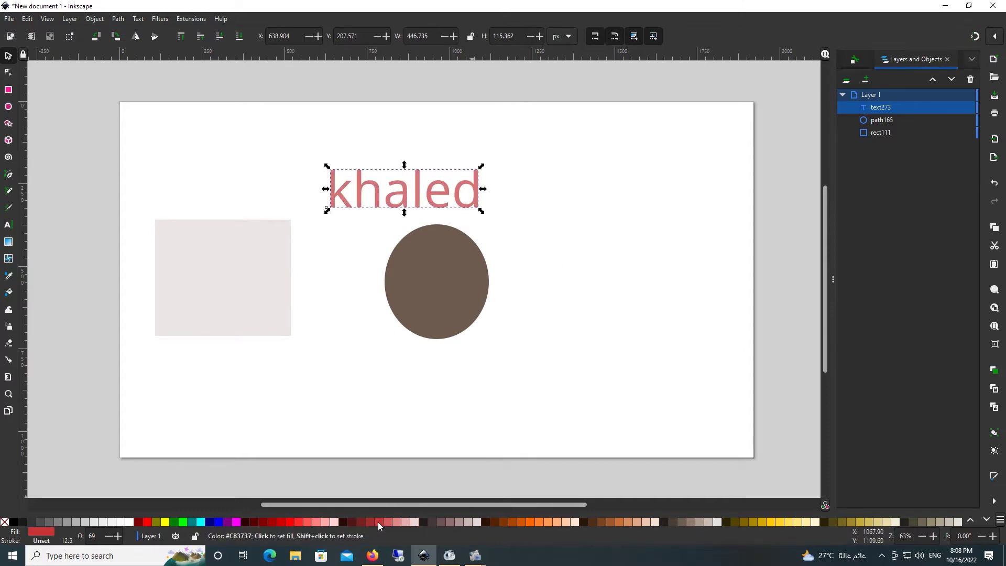
{"action": "left_click", "coordinate": [342, 522]}
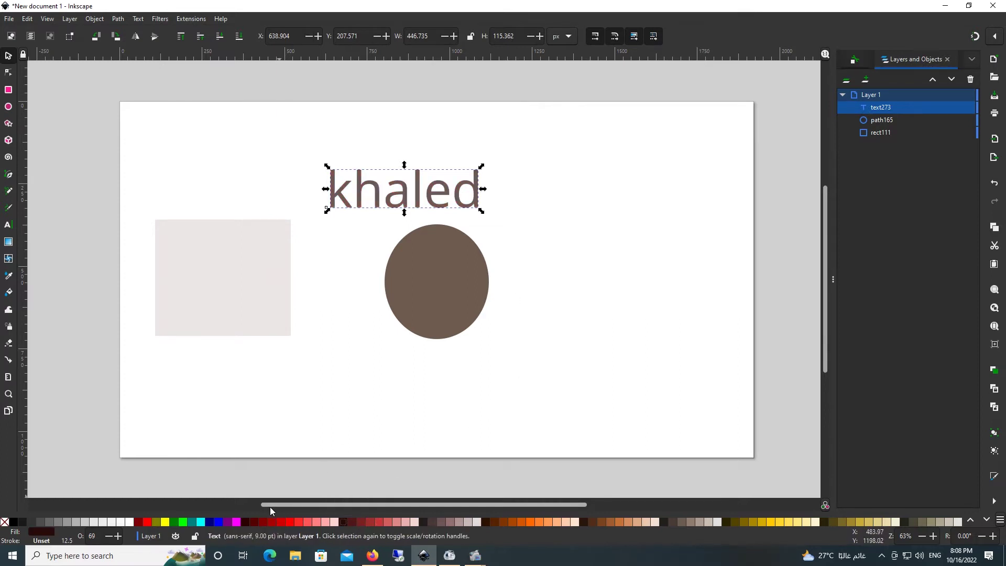
{"action": "left_click", "coordinate": [271, 522]}
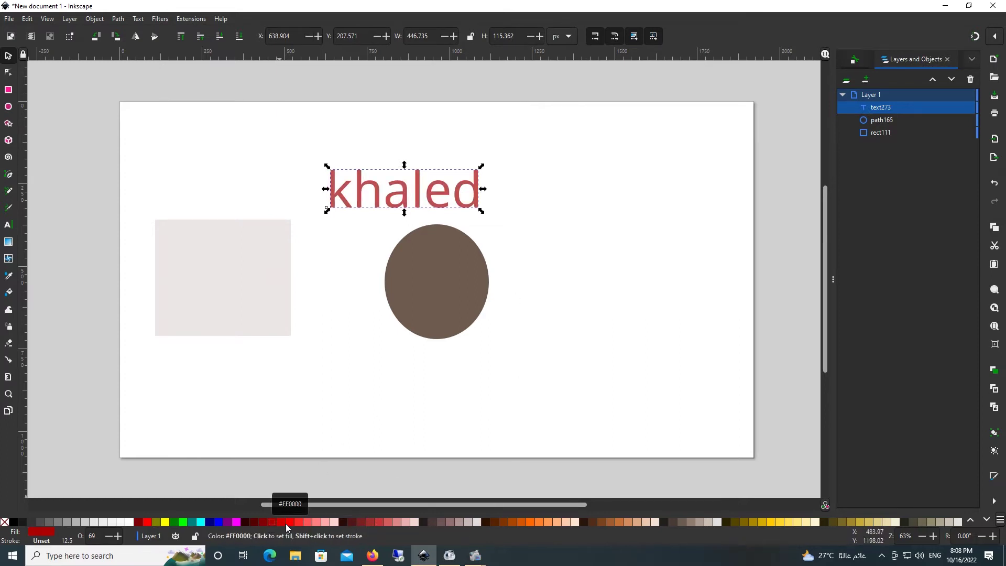
{"action": "left_click", "coordinate": [285, 523]}
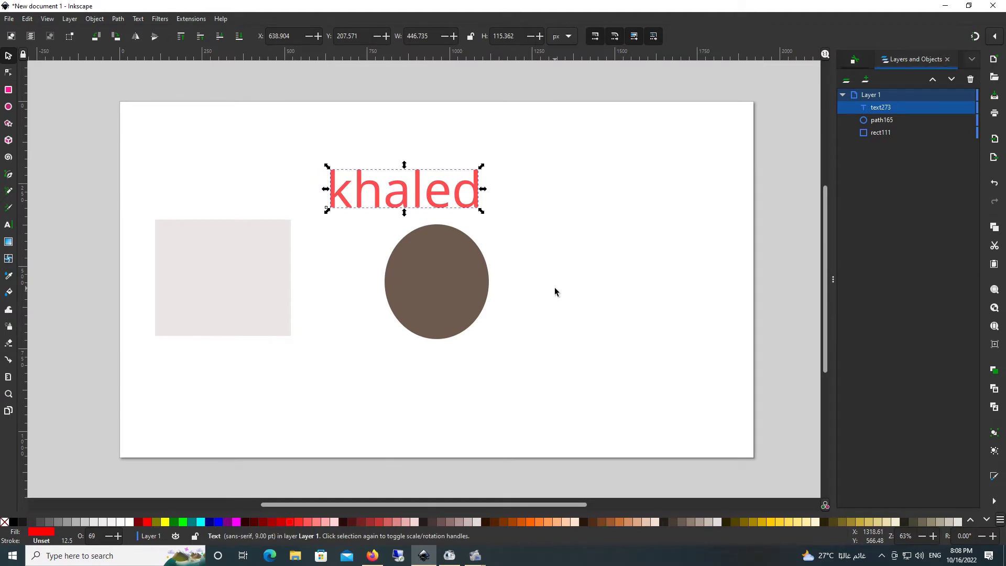
Step: Delete the 'hi' text, brown ellipse and pale rectangle, then restore down the Inkscape window
{"action": "key", "text": "Delete"}
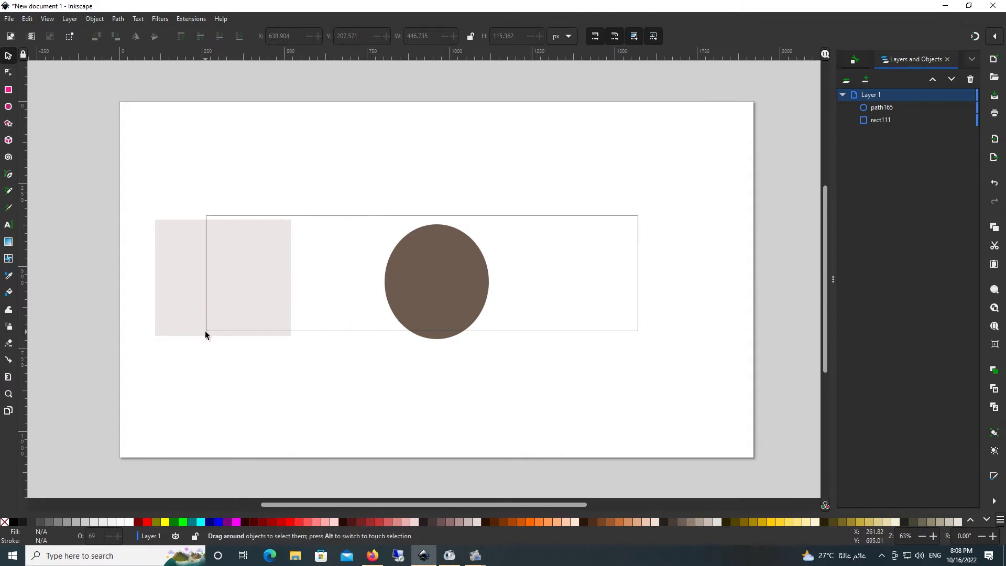
{"action": "left_click_drag", "start_coordinate": [562, 255], "coordinate": [205, 331]}
{"action": "left_click_drag", "start_coordinate": [211, 393], "coordinate": [525, 205]}
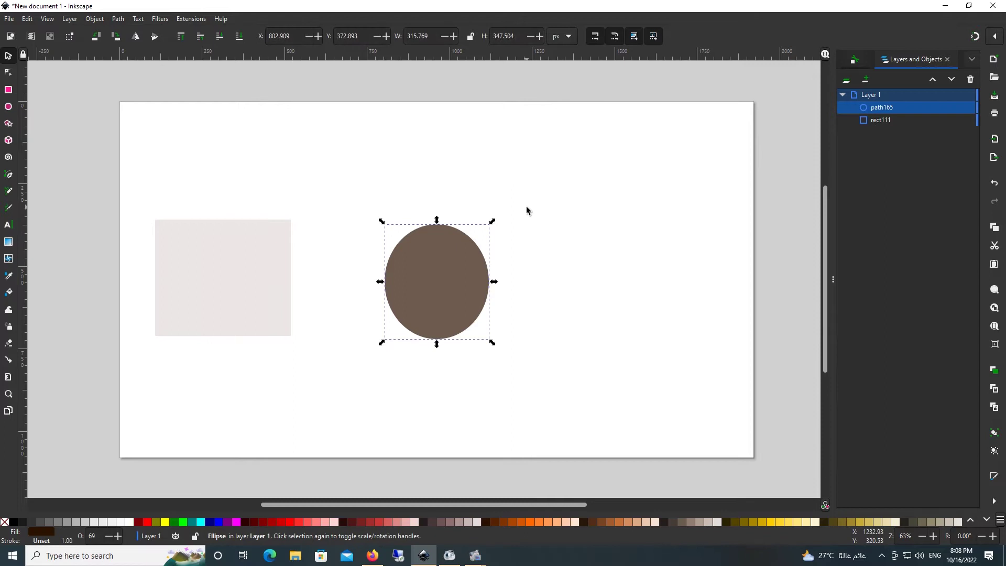
{"action": "key", "text": "Delete"}
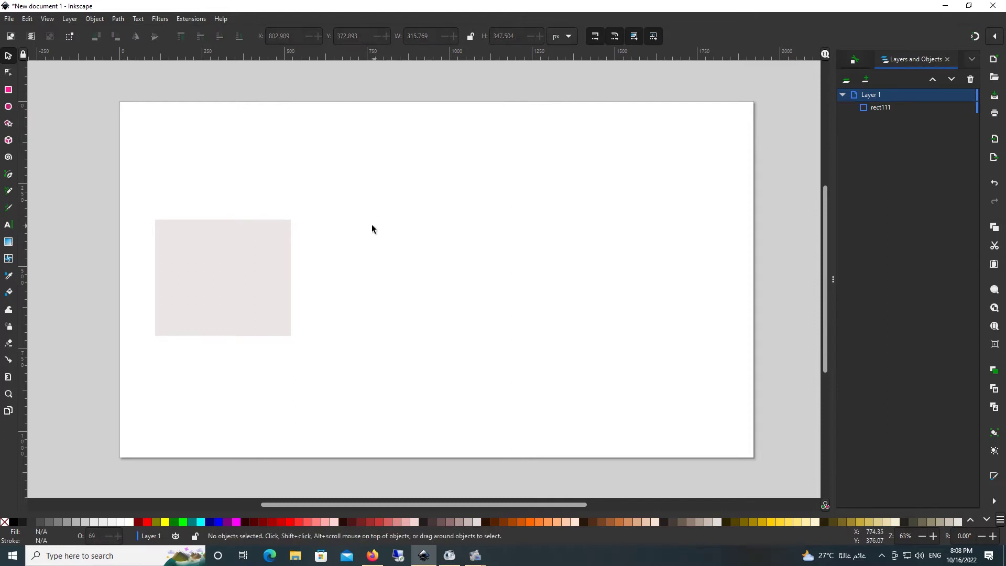
{"action": "left_click_drag", "start_coordinate": [346, 196], "coordinate": [211, 328]}
{"action": "left_click", "coordinate": [224, 311]}
{"action": "key", "text": "Delete"}
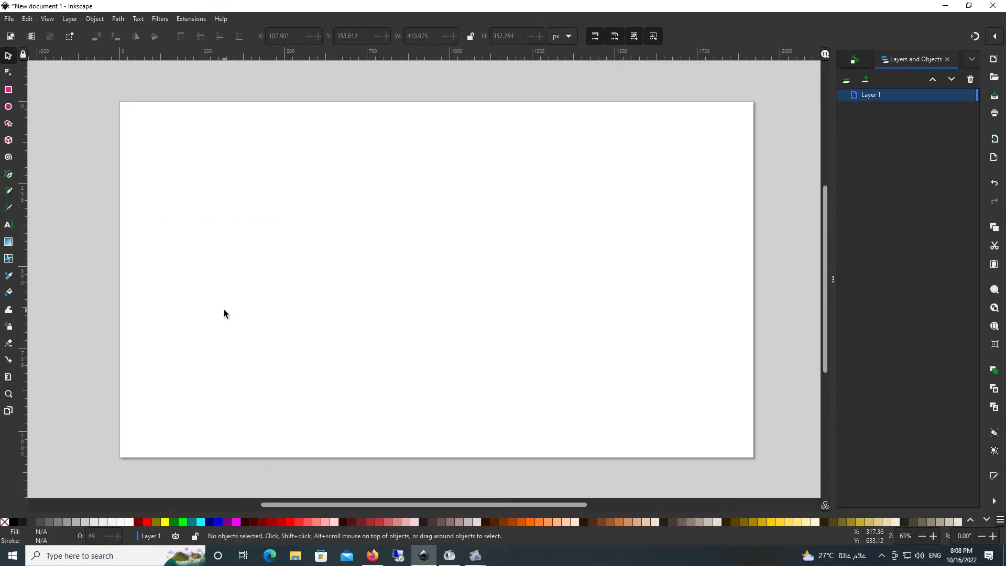
{"action": "left_click", "coordinate": [968, 5]}
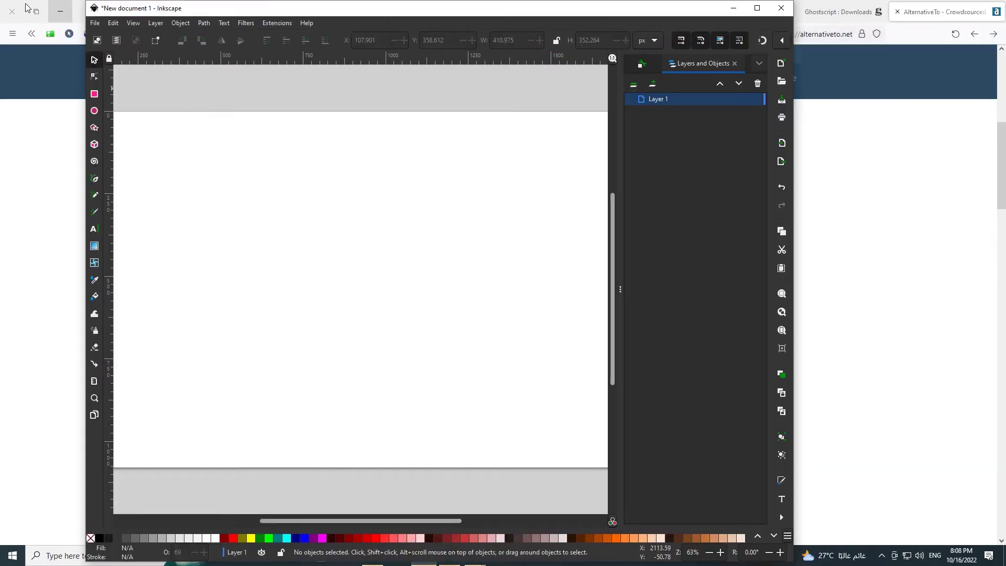
Step: Open the desktop zip archive, dismiss WinRAR's trial notice, and drag 4810118.ai onto the Inkscape canvas
{"action": "left_click", "coordinate": [60, 10]}
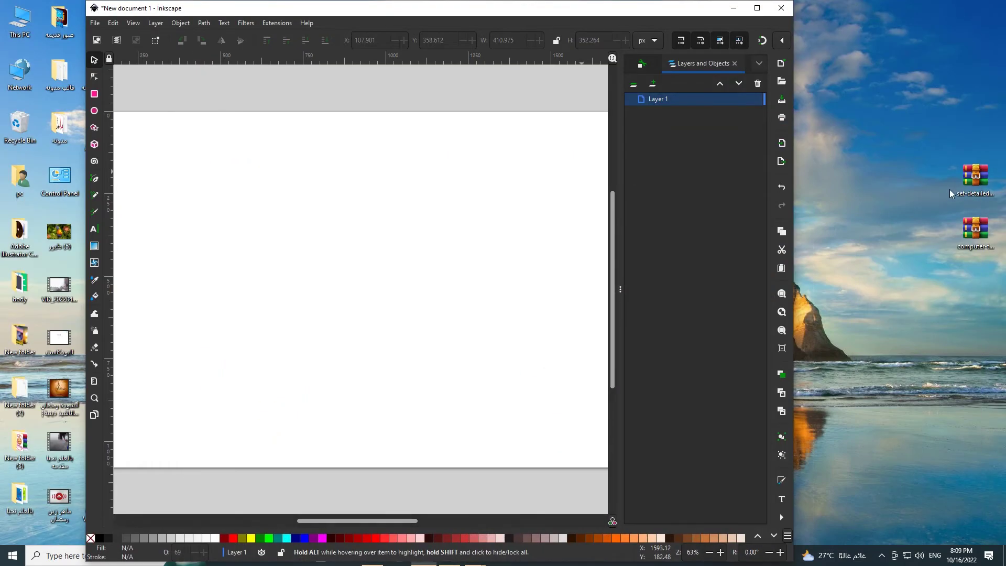
{"action": "double_click", "coordinate": [975, 178]}
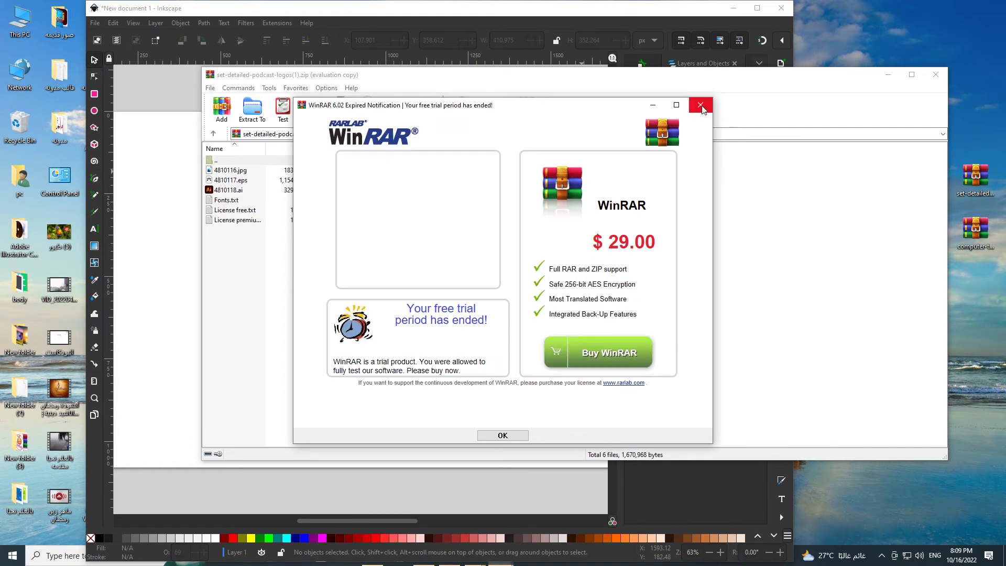
{"action": "left_click", "coordinate": [701, 105]}
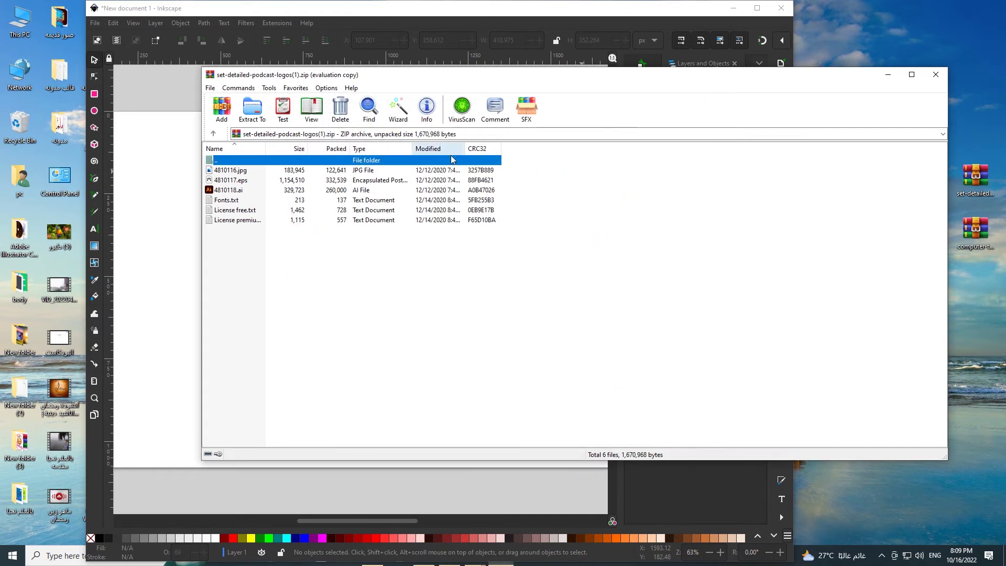
{"action": "left_click", "coordinate": [243, 193]}
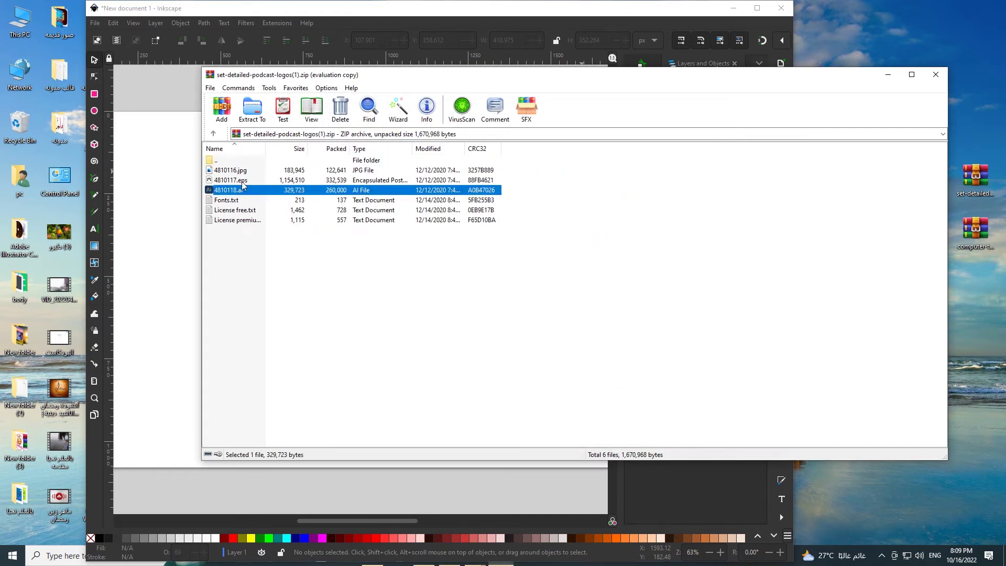
{"action": "left_click", "coordinate": [243, 184]}
{"action": "left_click", "coordinate": [244, 194]}
{"action": "left_click", "coordinate": [248, 181]}
{"action": "left_click_drag", "start_coordinate": [248, 193], "coordinate": [152, 331]}
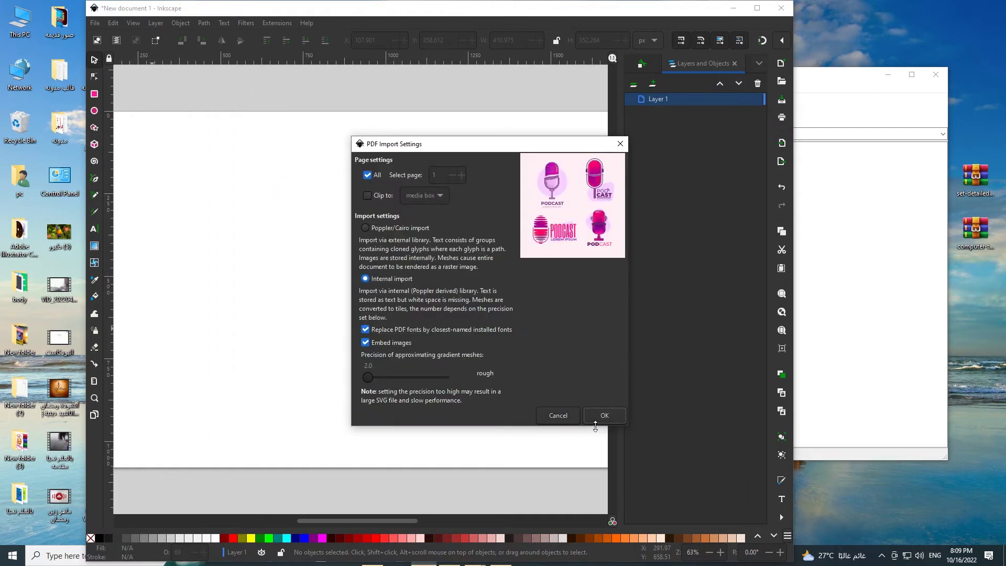
Step: Accept the PDF import settings, maximize Inkscape, and scroll over to the four imported podcast logos
{"action": "left_click", "coordinate": [604, 419]}
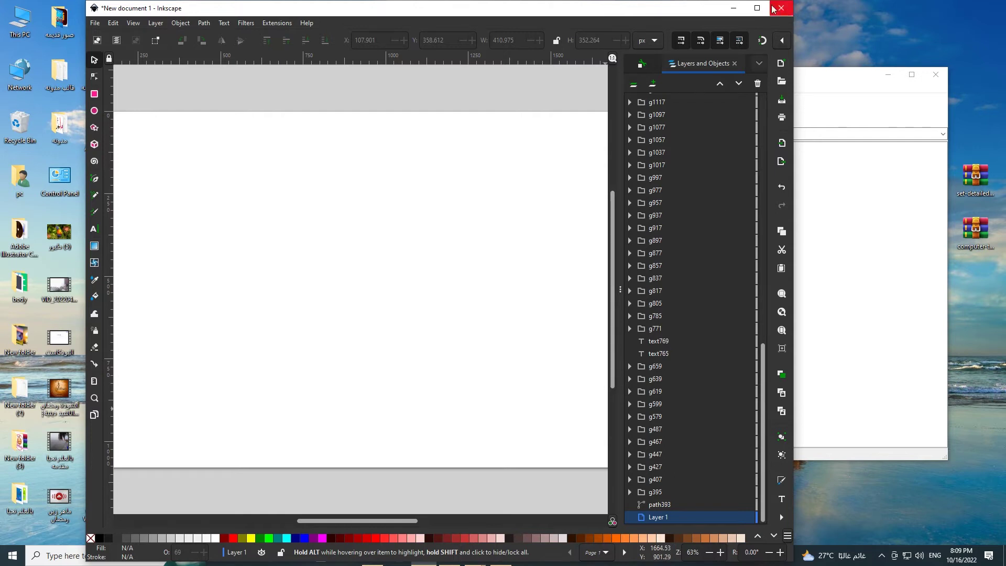
{"action": "left_click", "coordinate": [754, 8]}
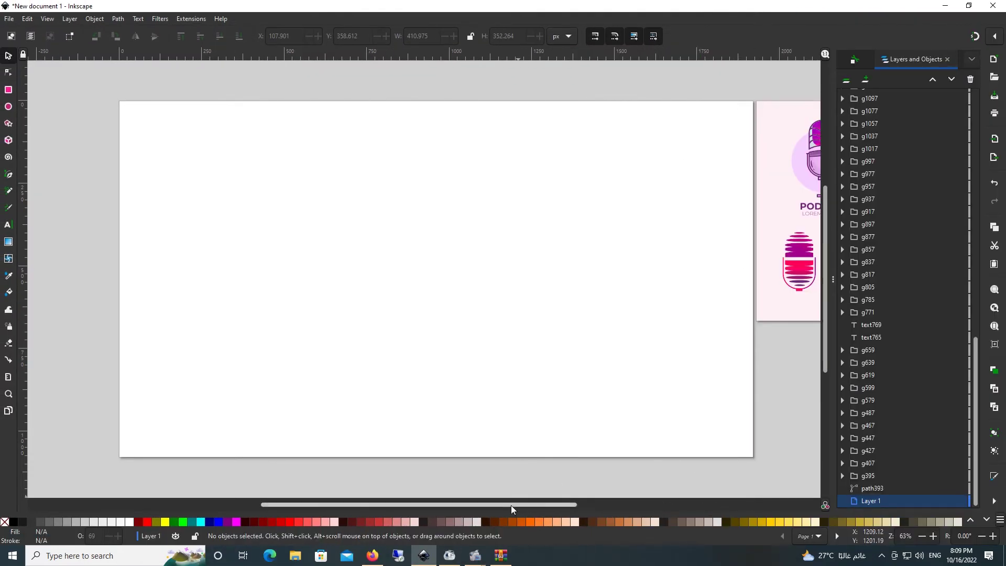
{"action": "left_click_drag", "start_coordinate": [511, 504], "coordinate": [612, 506]}
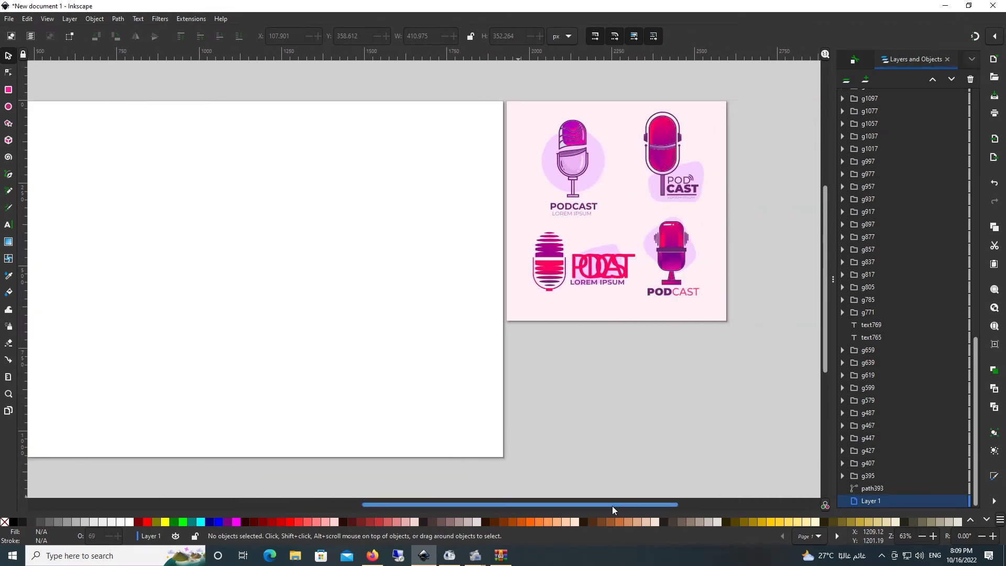
Step: Drag 4810117.eps from the archive into Inkscape, accept SVG Input, and close both load errors
{"action": "left_click", "coordinate": [954, 8]}
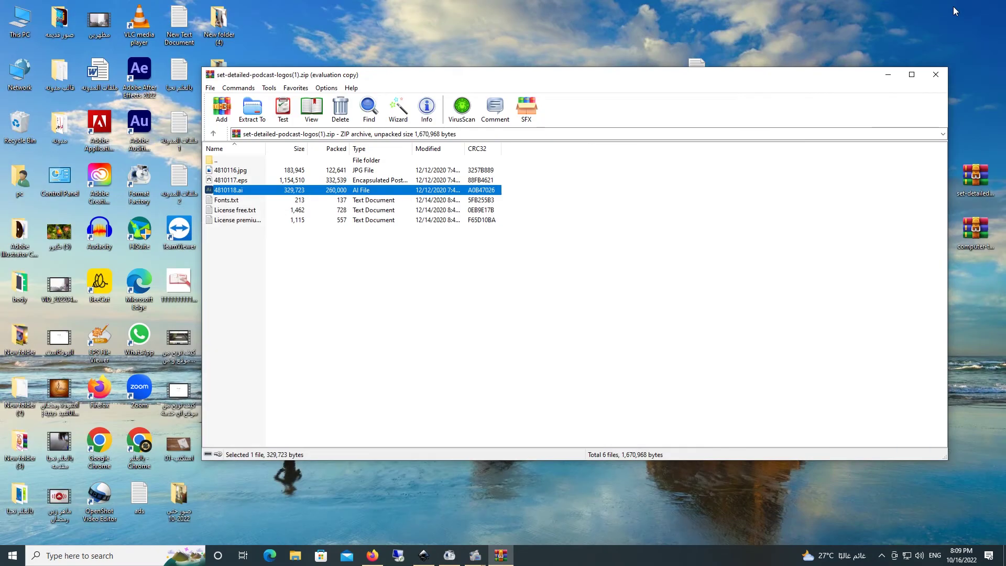
{"action": "left_click", "coordinate": [245, 180]}
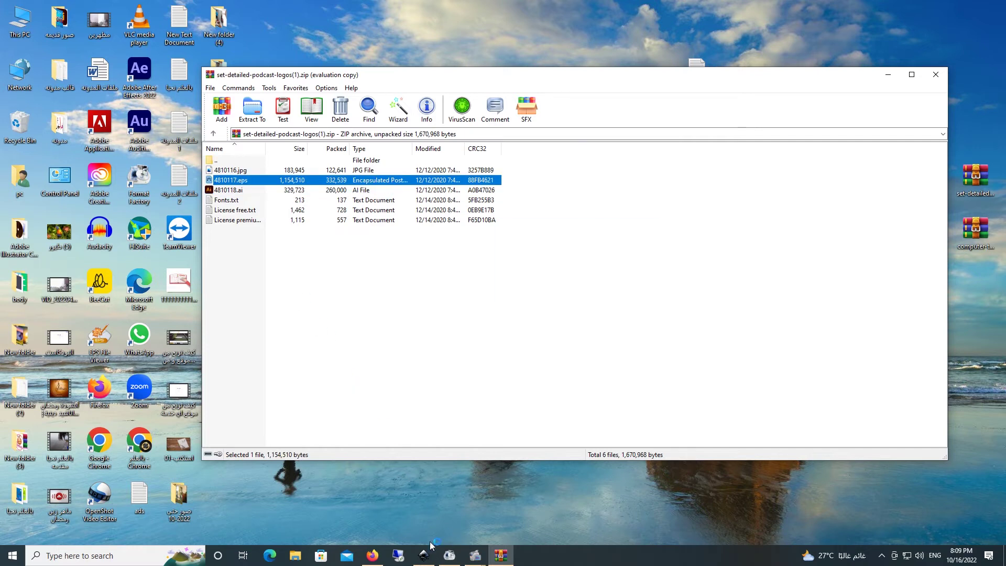
{"action": "left_click", "coordinate": [423, 556]}
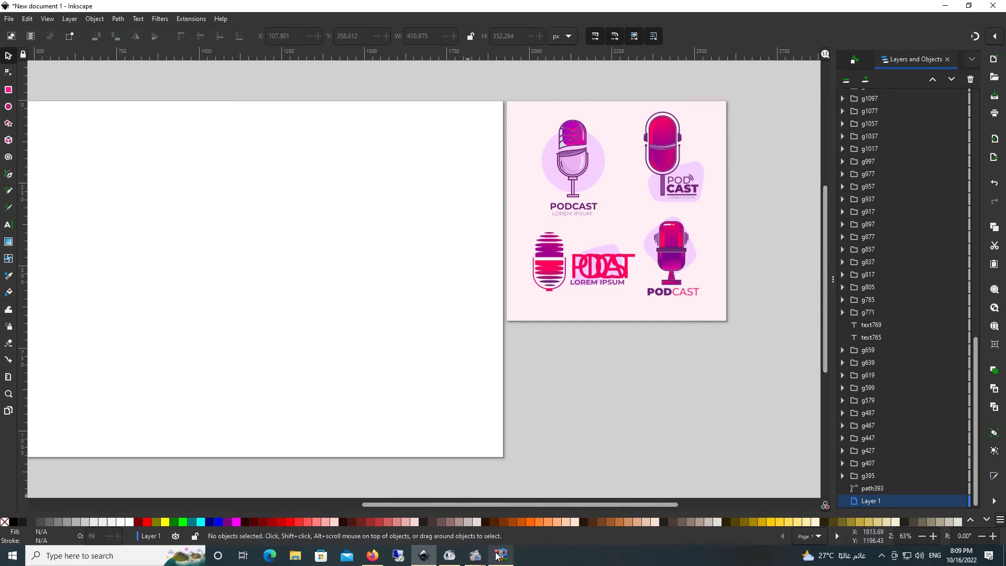
{"action": "left_click", "coordinate": [500, 555]}
{"action": "left_click_drag", "start_coordinate": [268, 179], "coordinate": [148, 234]}
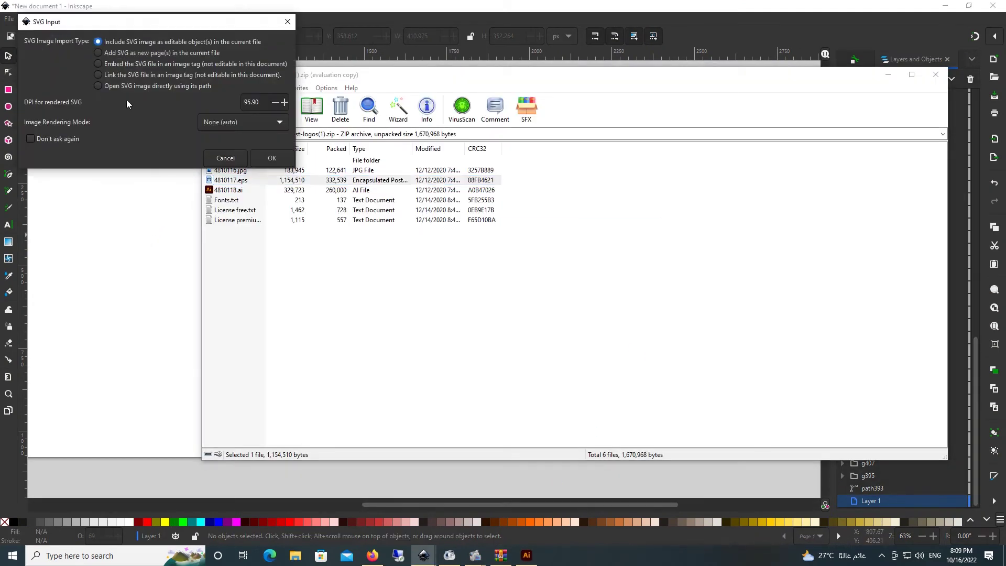
{"action": "left_click", "coordinate": [271, 157]}
{"action": "left_click", "coordinate": [529, 307]}
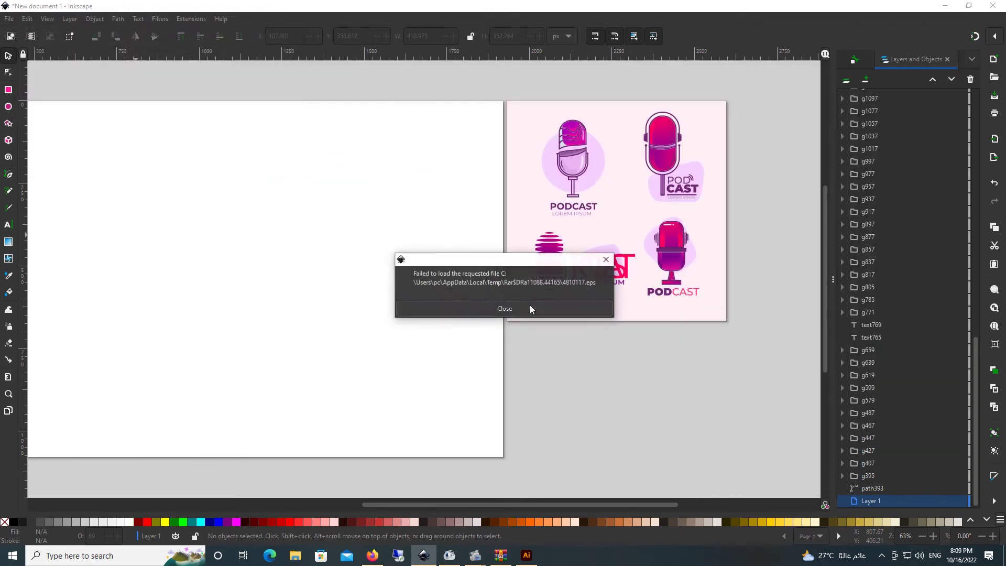
{"action": "left_click", "coordinate": [529, 307]}
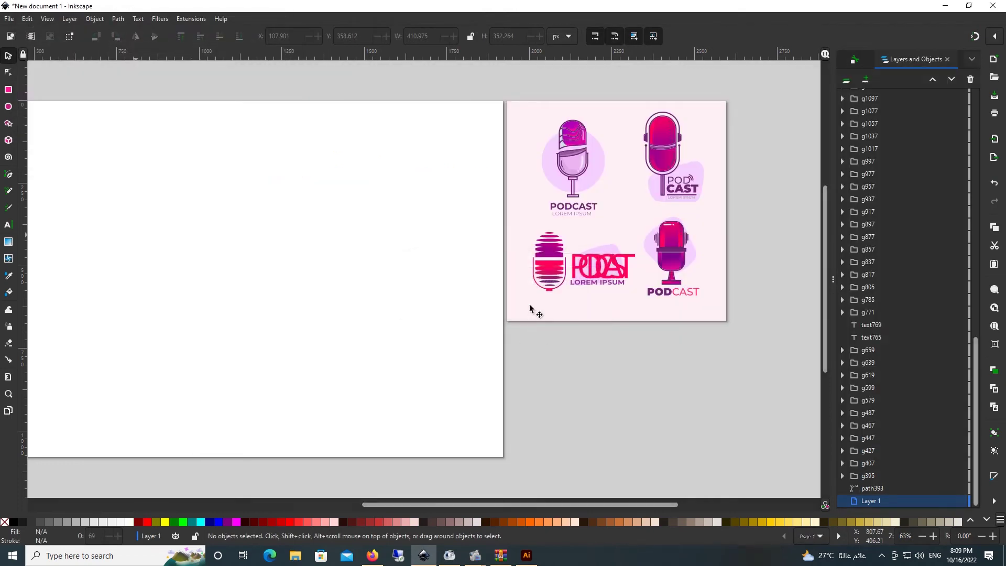
{"action": "left_click", "coordinate": [969, 6]}
Step: Close WinRAR and import the desktop file ORLDWWeps.eps into Inkscape, dismissing the format error
{"action": "left_click_drag", "start_coordinate": [481, 10], "coordinate": [735, 11]}
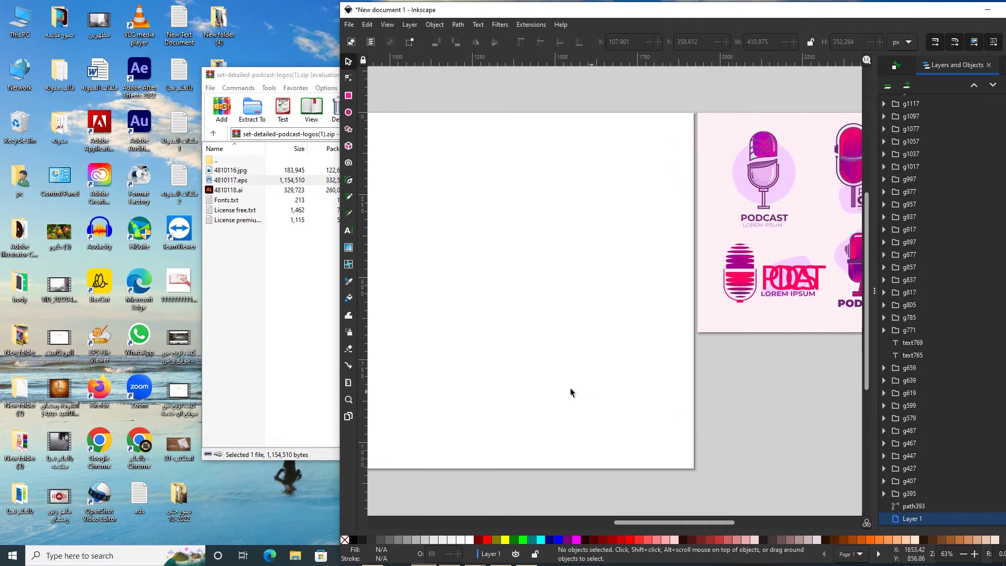
{"action": "left_click", "coordinate": [286, 76]}
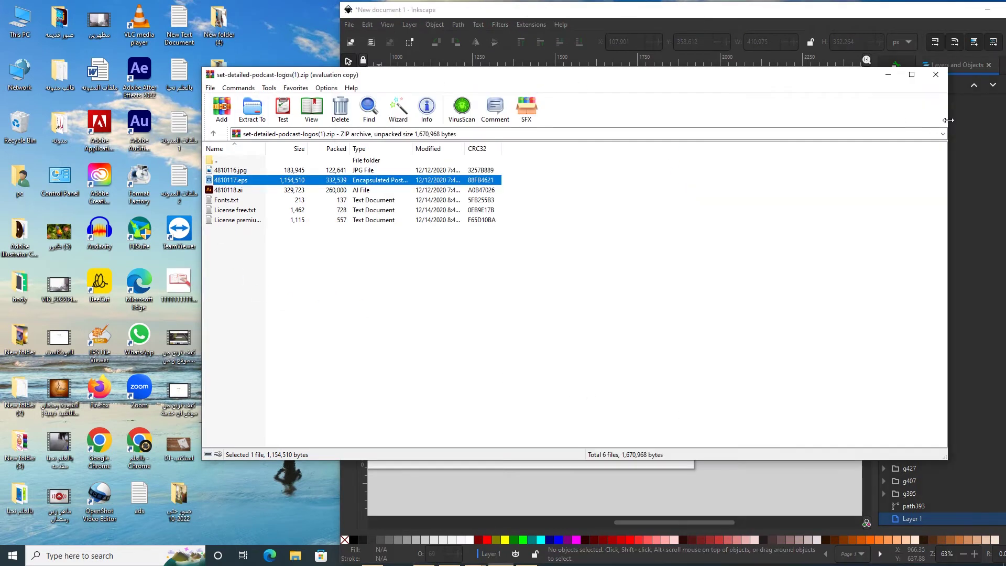
{"action": "left_click", "coordinate": [935, 74]}
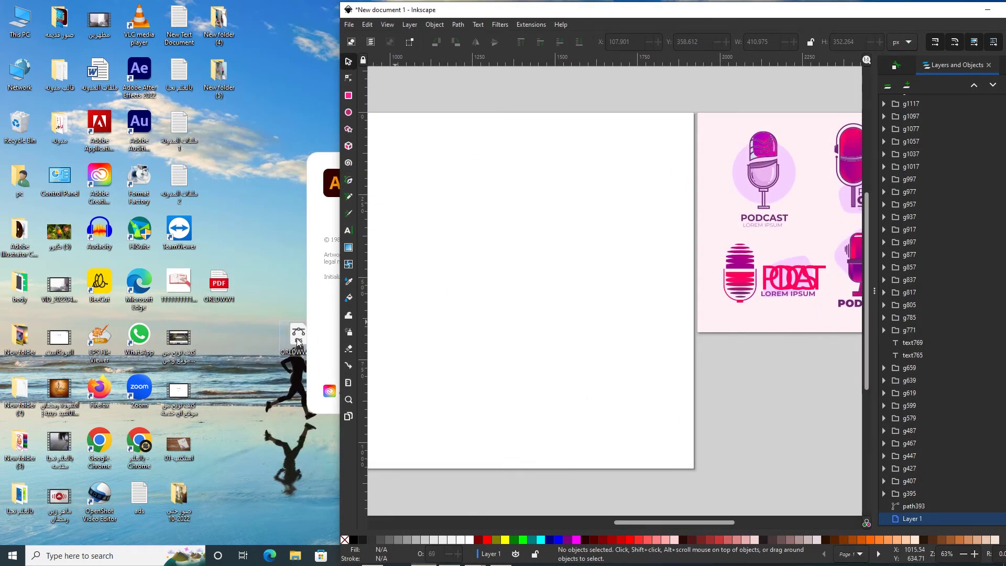
{"action": "left_click_drag", "start_coordinate": [305, 355], "coordinate": [510, 347]}
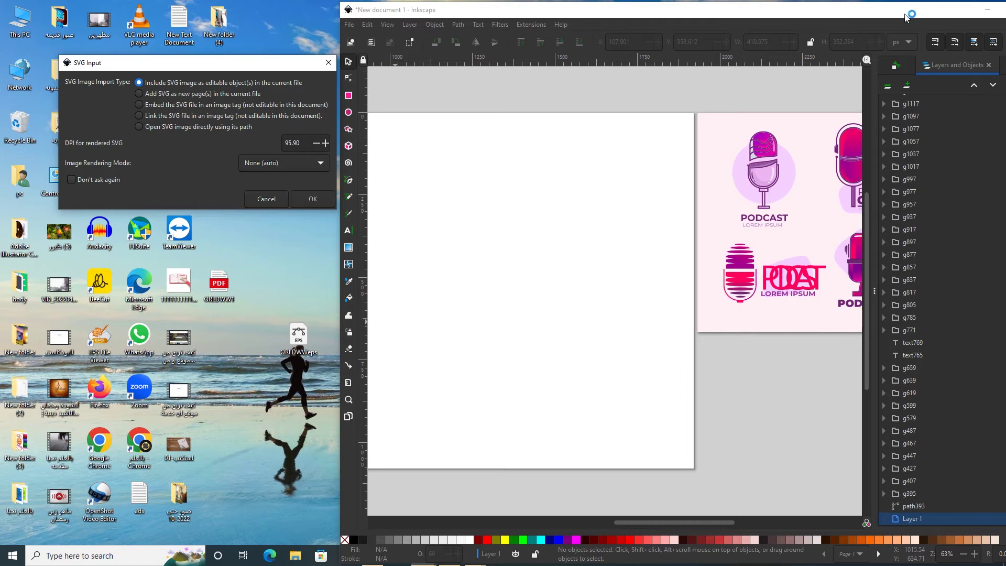
{"action": "left_click", "coordinate": [298, 335]}
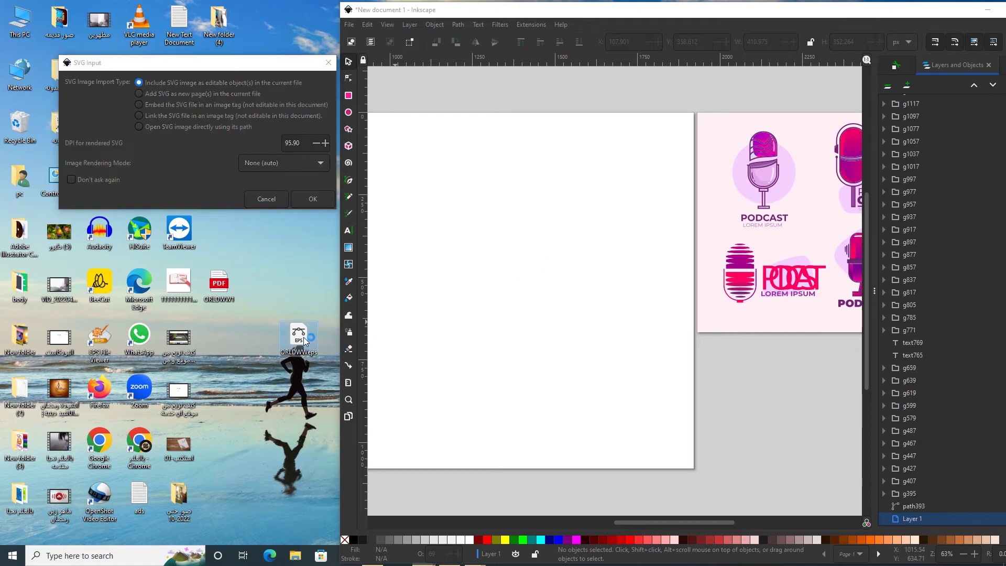
{"action": "left_click", "coordinate": [225, 164]}
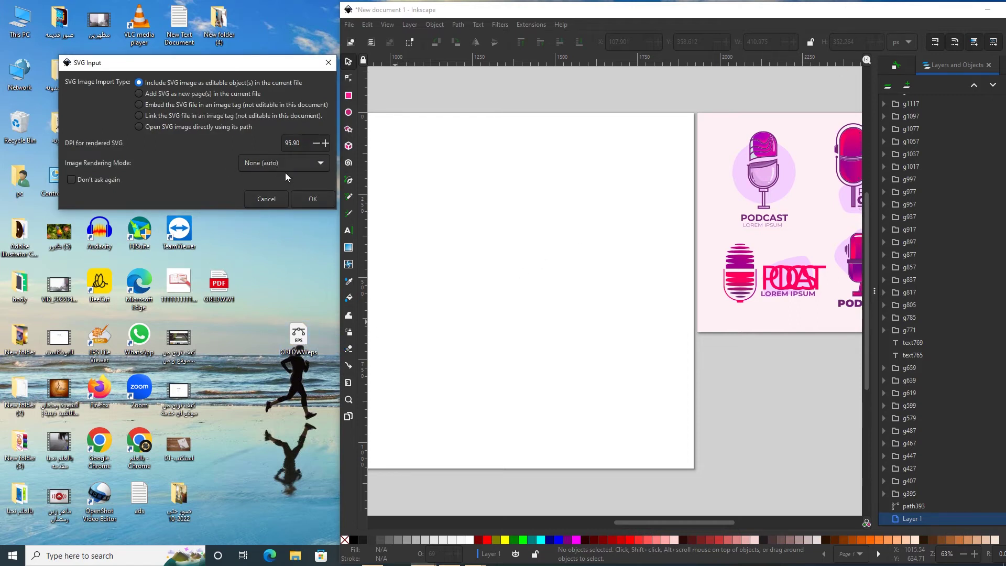
{"action": "left_click", "coordinate": [309, 199]}
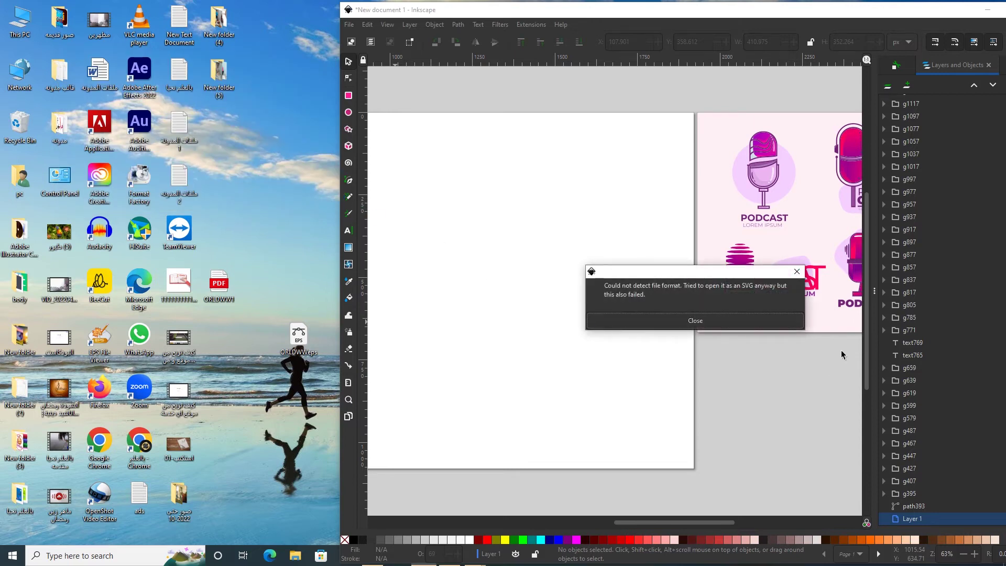
{"action": "left_click", "coordinate": [754, 321]}
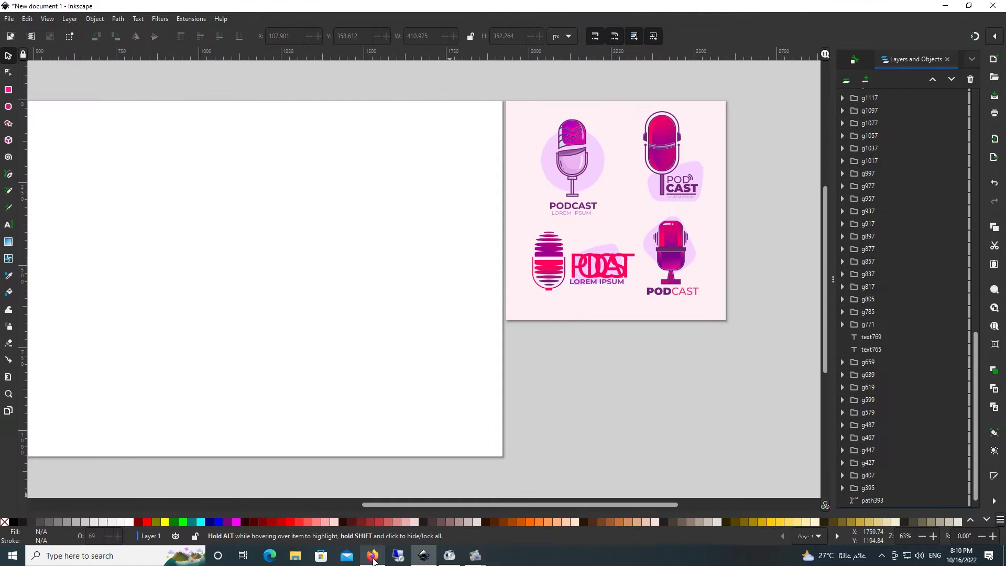
Step: Review the Ghostscript 10.0.0 Downloads page, then minimize Firefox and Inkscape to show the desktop
{"action": "left_click", "coordinate": [373, 556]}
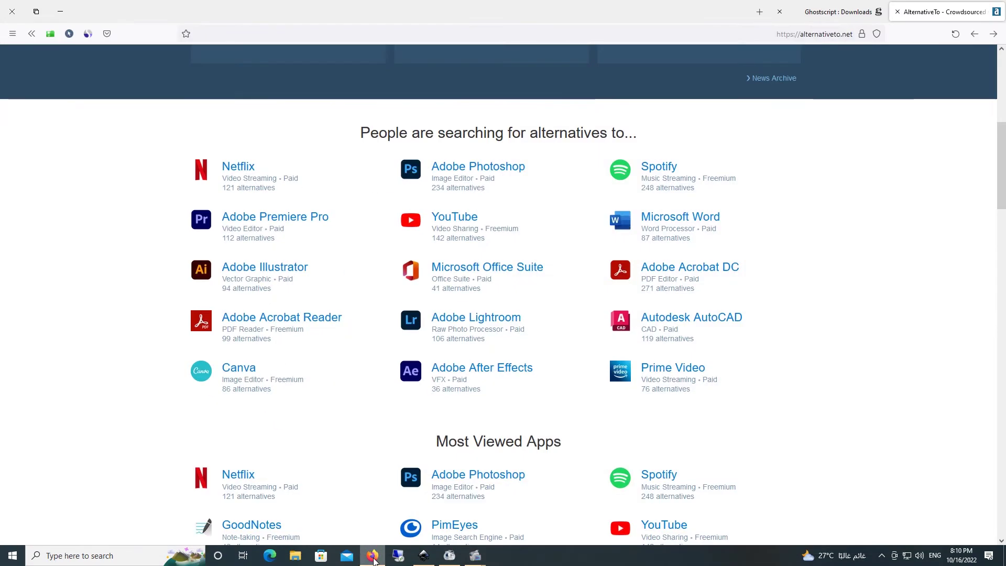
{"action": "left_click", "coordinate": [826, 16]}
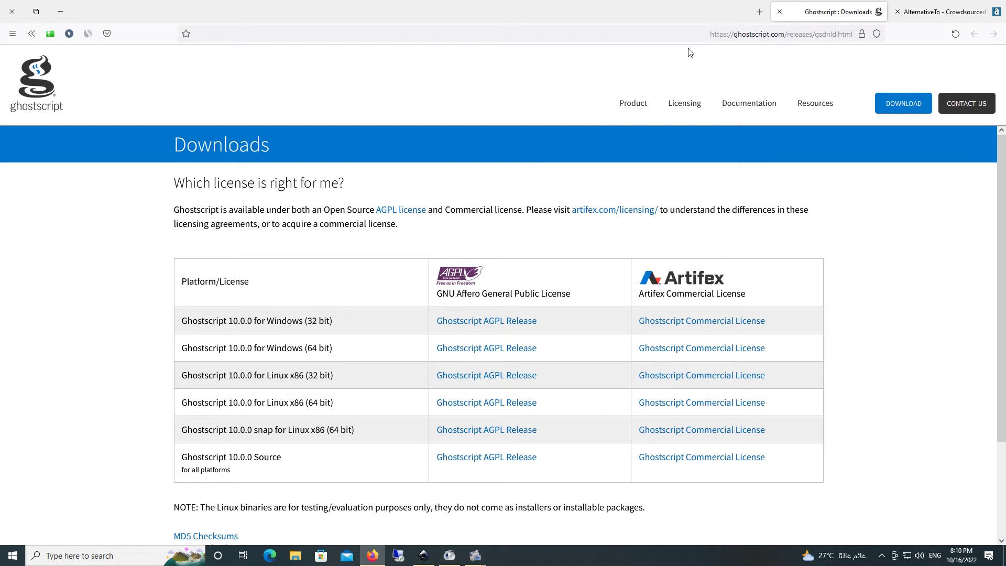
{"action": "left_click", "coordinate": [66, 17]}
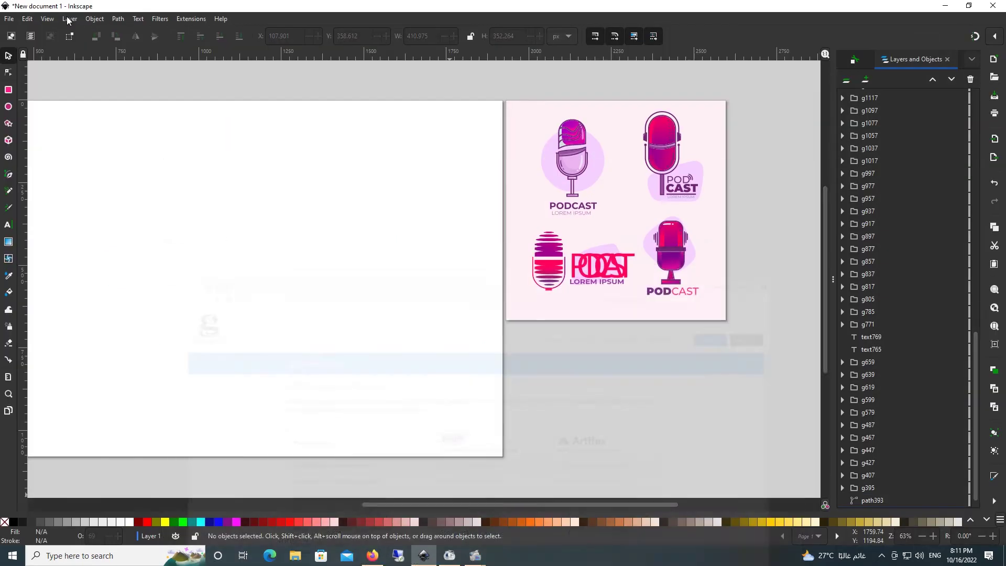
{"action": "left_click", "coordinate": [944, 6]}
Step: Open This PC's system properties and confirm the 64-bit operating system type
{"action": "right_click", "coordinate": [22, 32]}
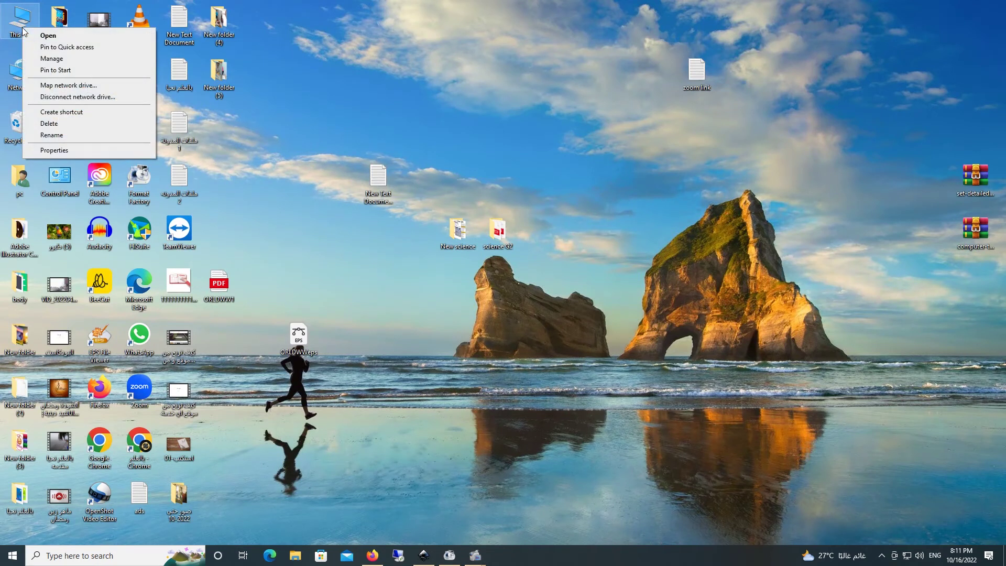
{"action": "left_click", "coordinate": [58, 152]}
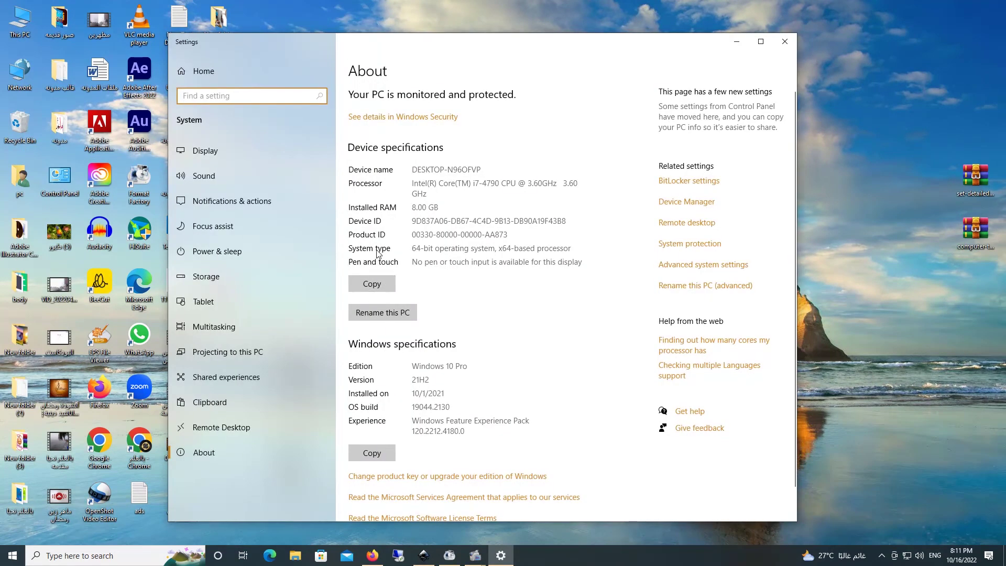
{"action": "left_click_drag", "start_coordinate": [412, 249], "coordinate": [490, 249]}
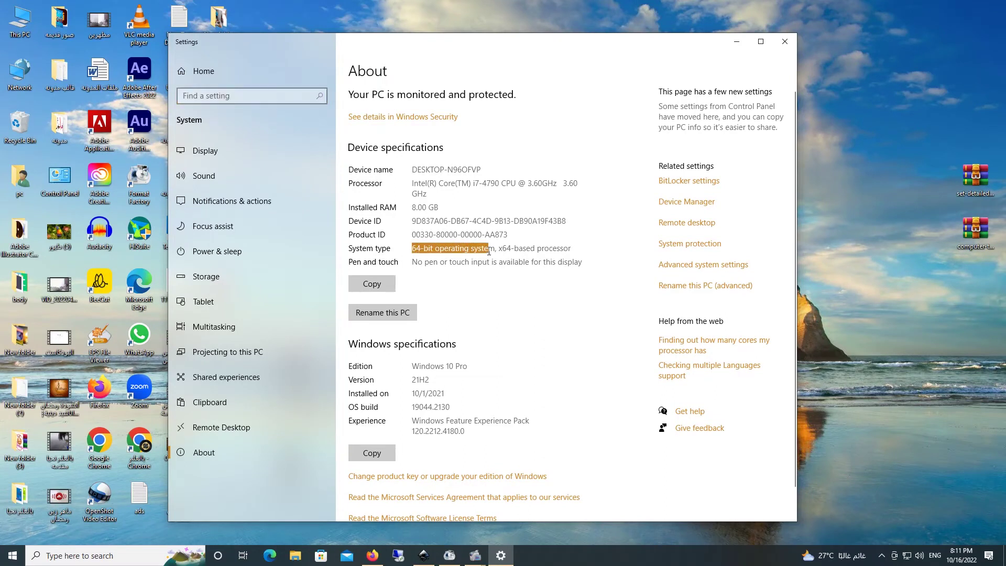
{"action": "left_click", "coordinate": [373, 555]}
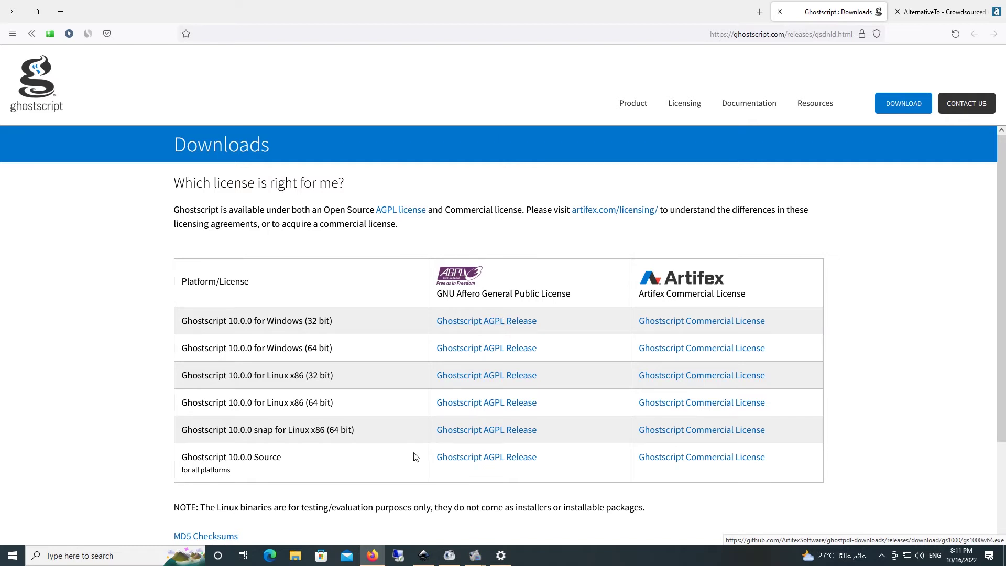
Step: Close Settings, dismiss the screen recorder window, and minimize Firefox to reach the desktop
{"action": "left_click", "coordinate": [373, 557]}
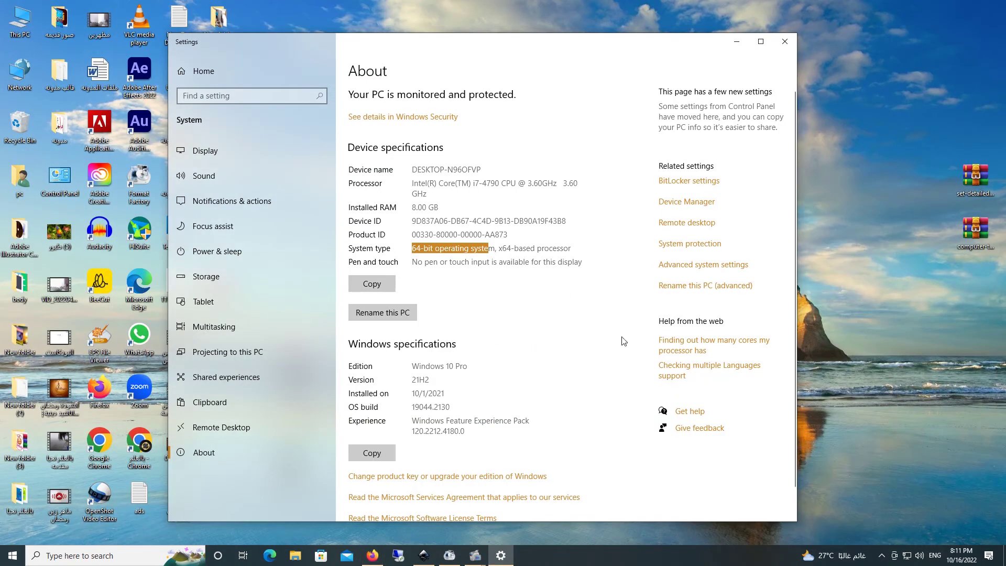
{"action": "left_click", "coordinate": [780, 41]}
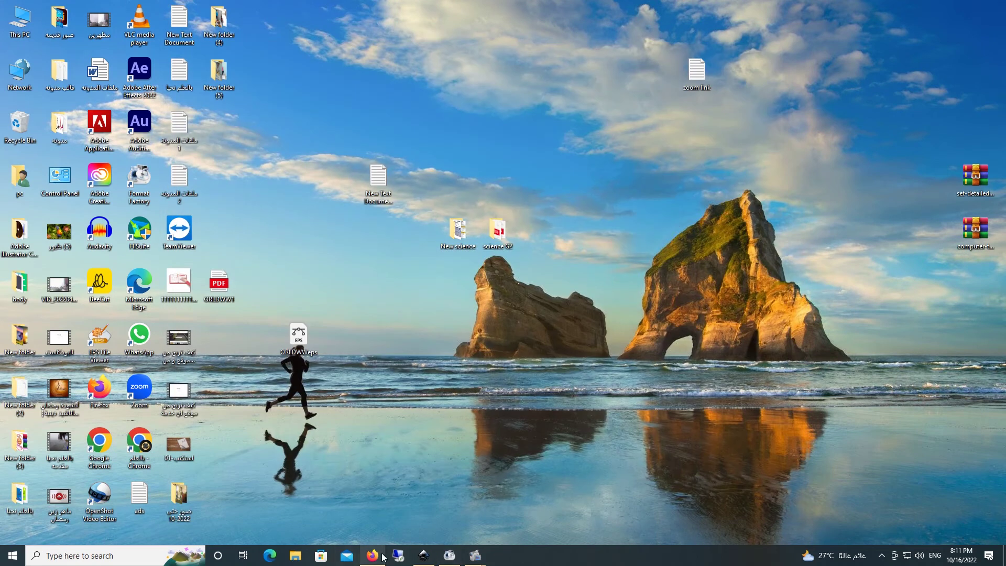
{"action": "mouse_move", "coordinate": [475, 555]}
{"action": "left_click", "coordinate": [449, 534]}
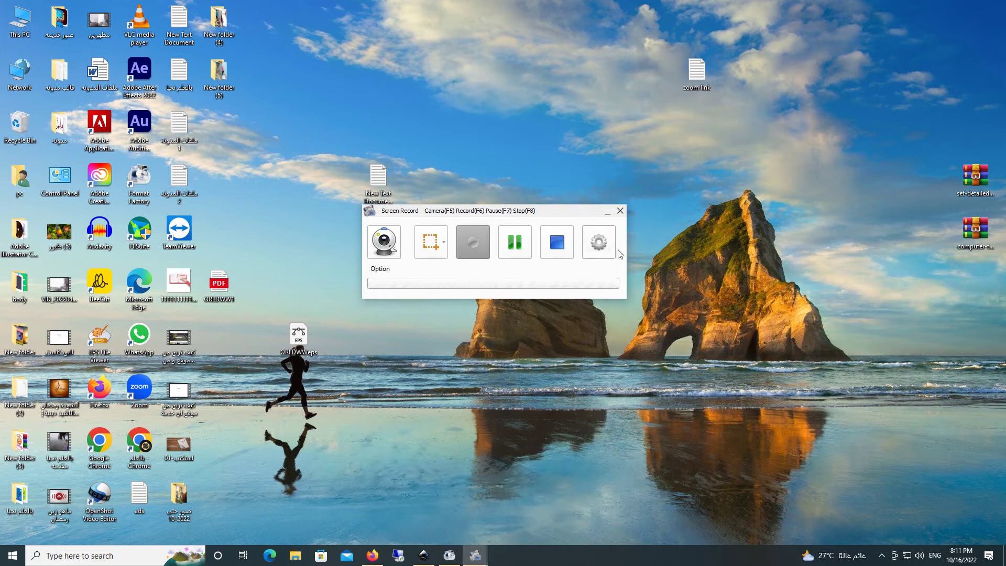
{"action": "left_click", "coordinate": [617, 211]}
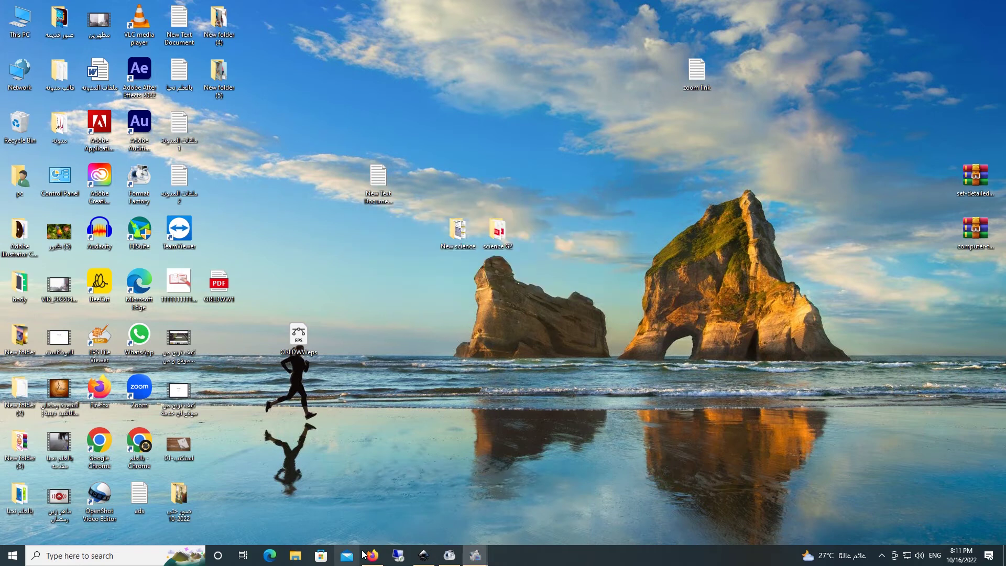
{"action": "left_click", "coordinate": [383, 558]}
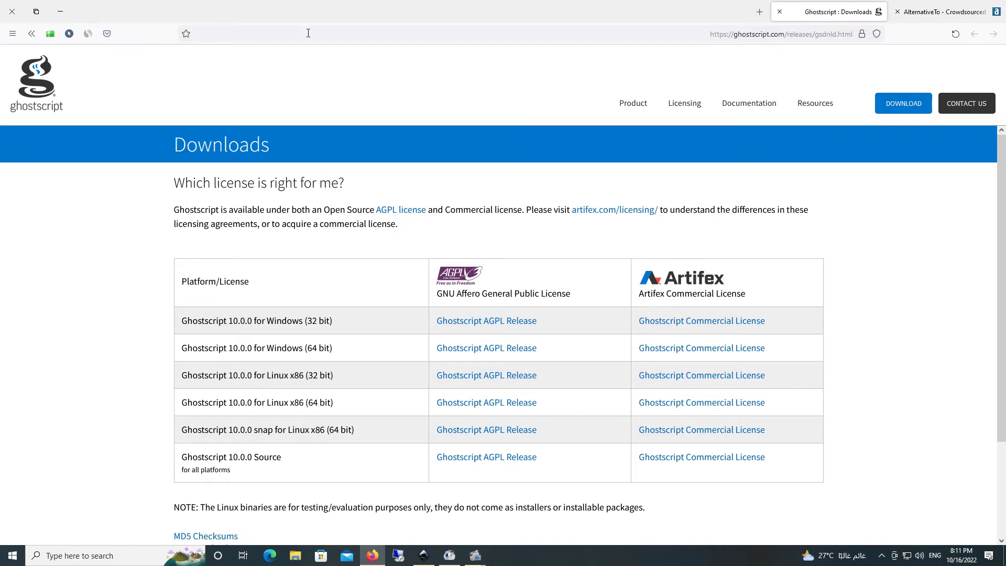
{"action": "left_click", "coordinate": [60, 11]}
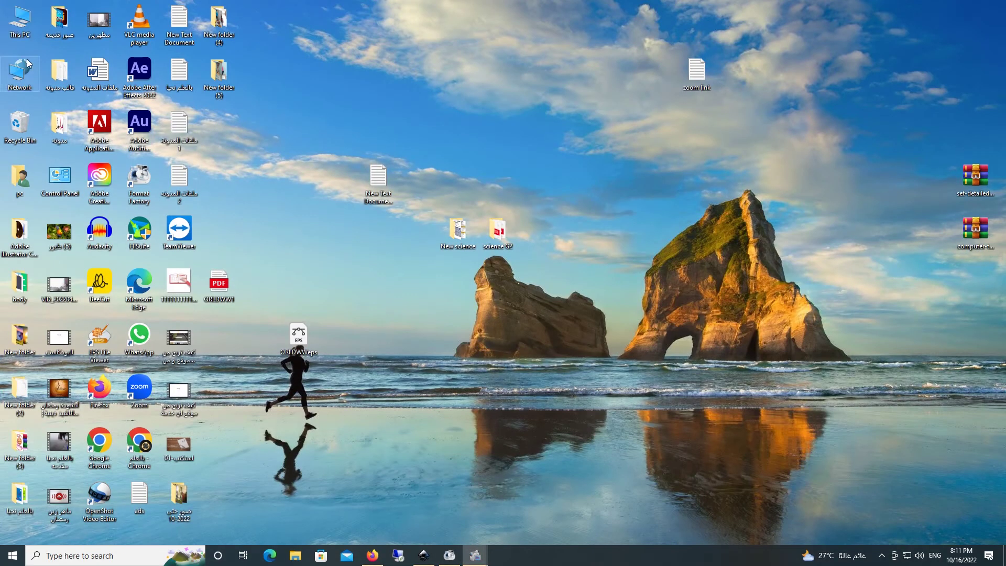
Step: Open This PC, find the gs1000w64(2) installer in Downloads, and browse C:\Program Files
{"action": "double_click", "coordinate": [21, 23]}
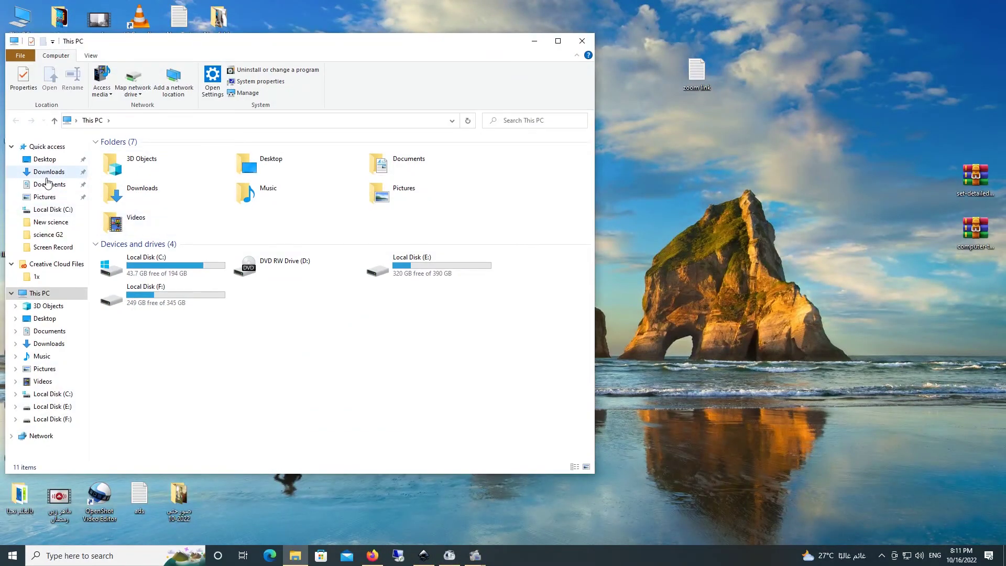
{"action": "left_click", "coordinate": [48, 176]}
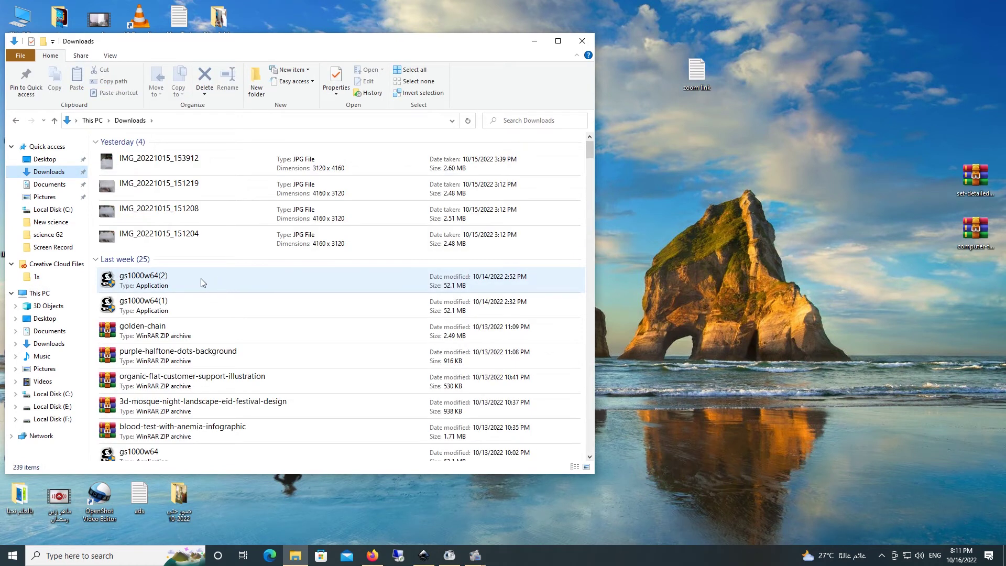
{"action": "left_click", "coordinate": [252, 276]}
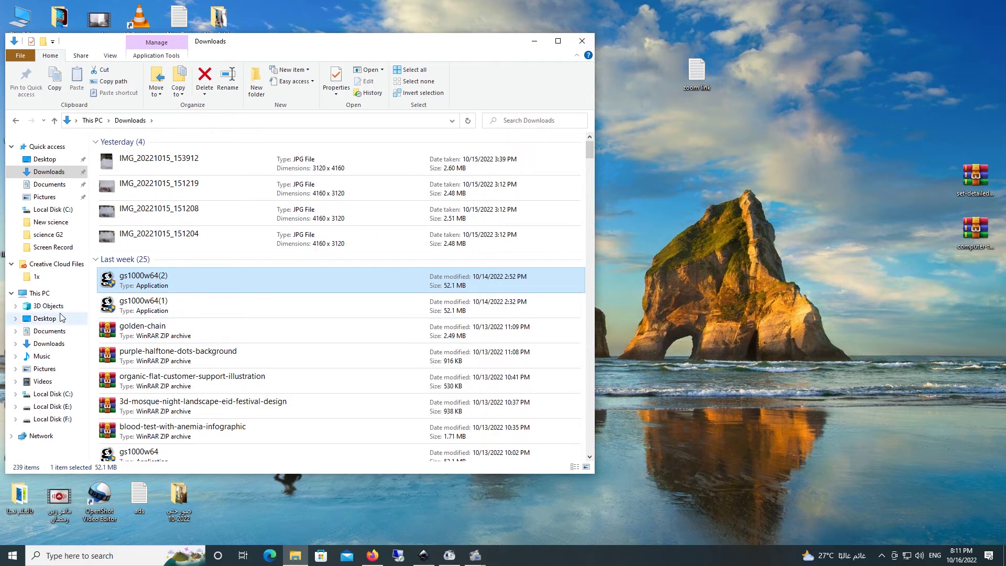
{"action": "left_click", "coordinate": [57, 394]}
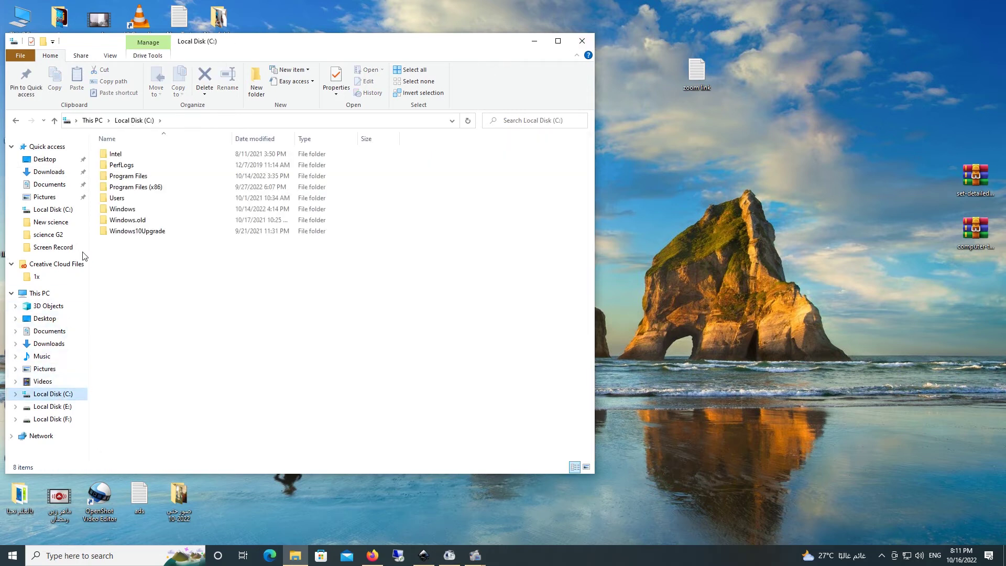
{"action": "double_click", "coordinate": [135, 179]}
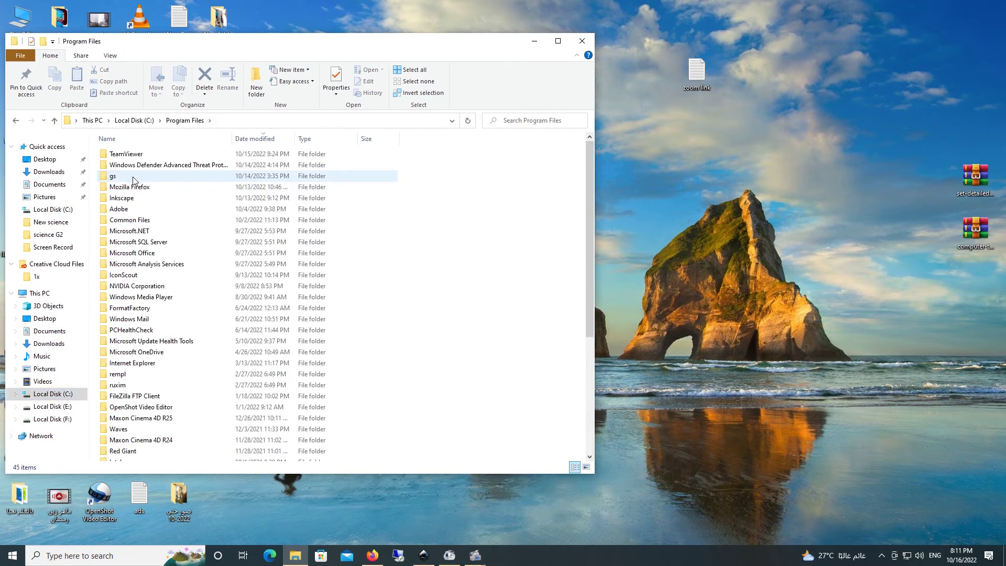
{"action": "left_click", "coordinate": [130, 178]}
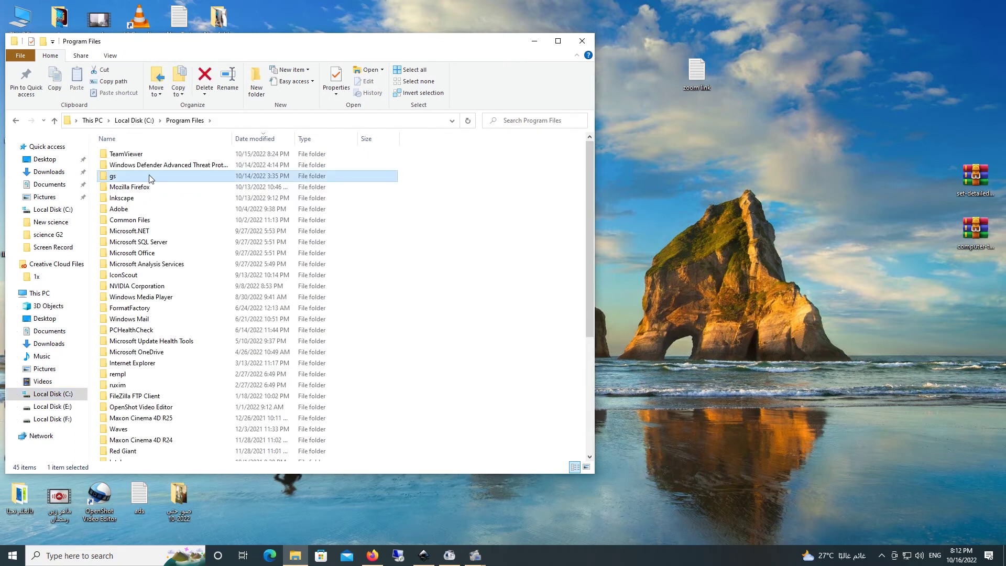
{"action": "mouse_move", "coordinate": [114, 175]}
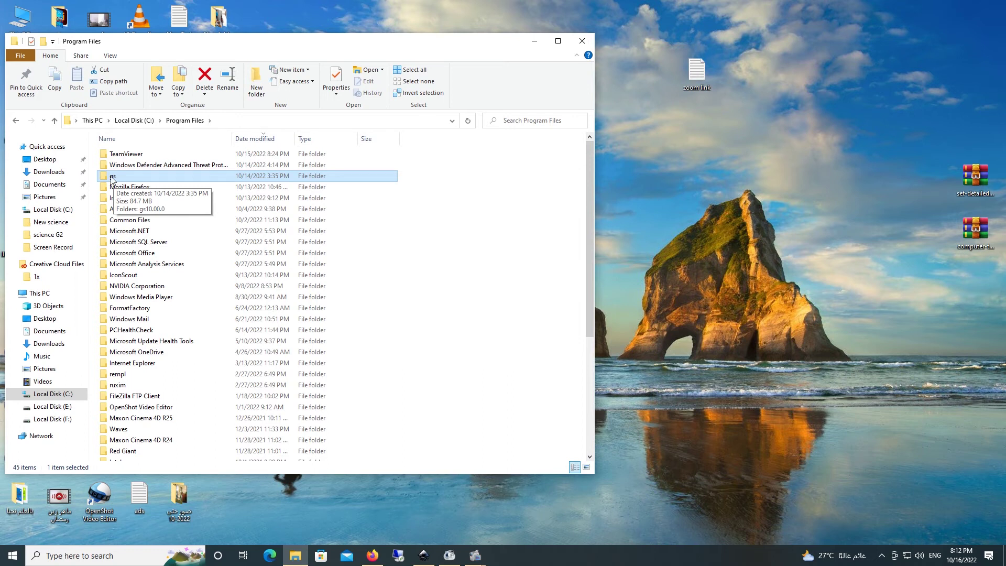
Step: Go back to Local Disk (C:) and open Program Files > gs
{"action": "left_click", "coordinate": [17, 121]}
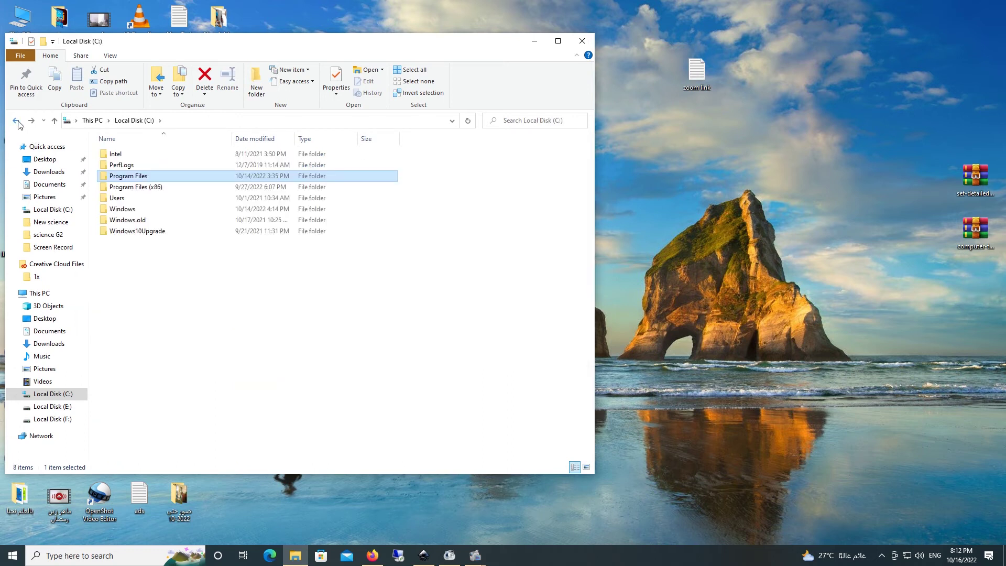
{"action": "left_click", "coordinate": [66, 398]}
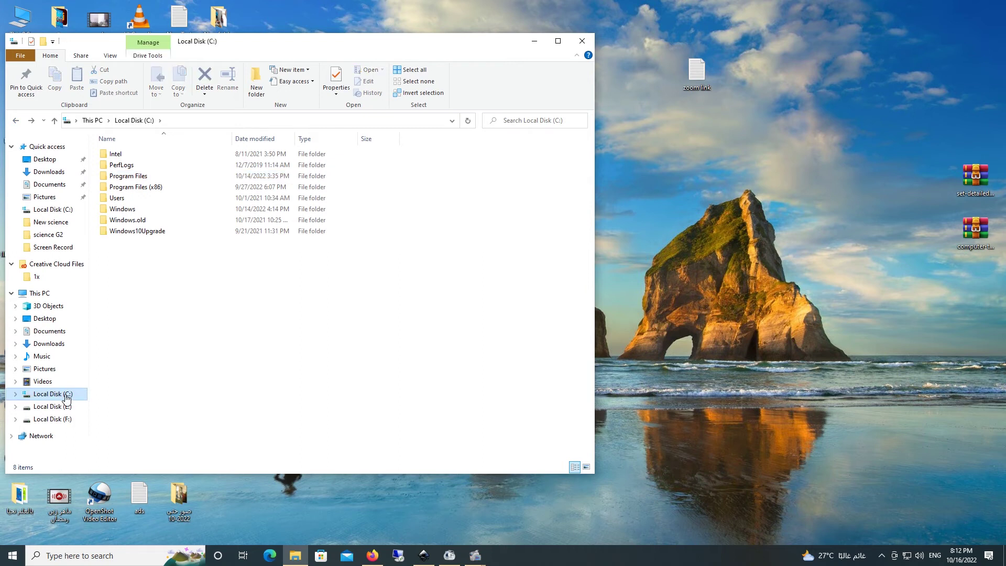
{"action": "double_click", "coordinate": [146, 179]}
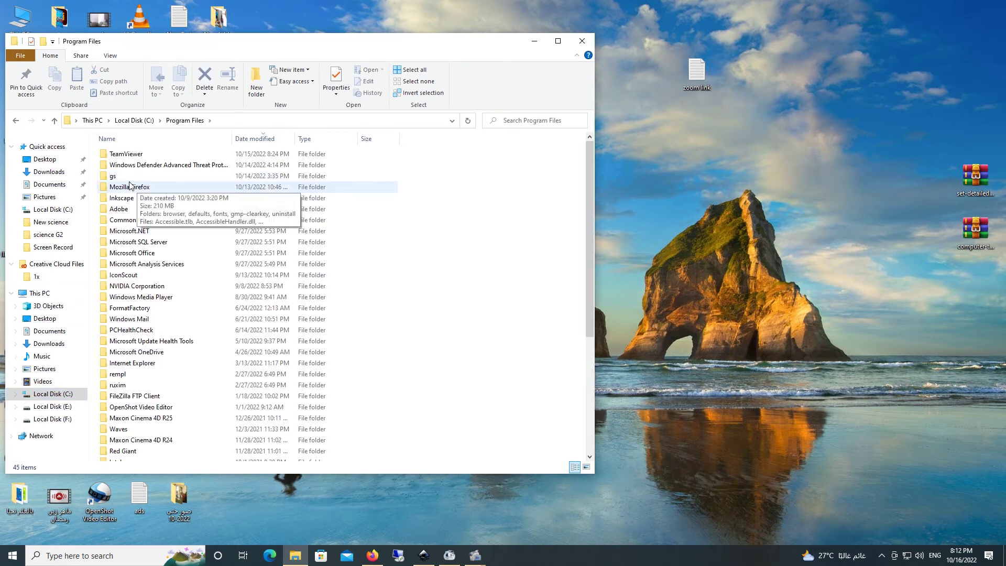
{"action": "double_click", "coordinate": [127, 178]}
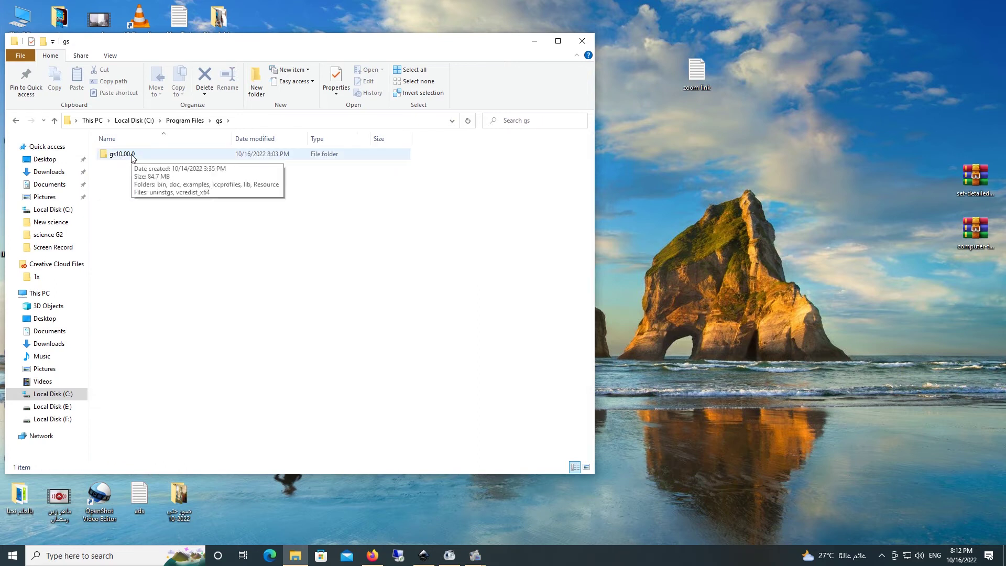
Step: Open gs10.00.0 and rename its bin subfolder to 'gs'
{"action": "double_click", "coordinate": [132, 156]}
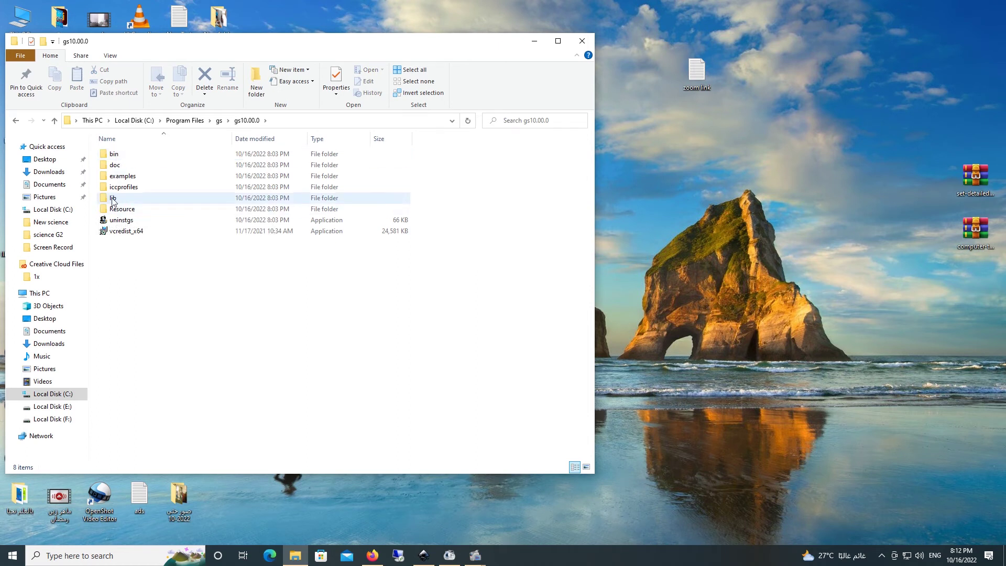
{"action": "right_click", "coordinate": [127, 154]}
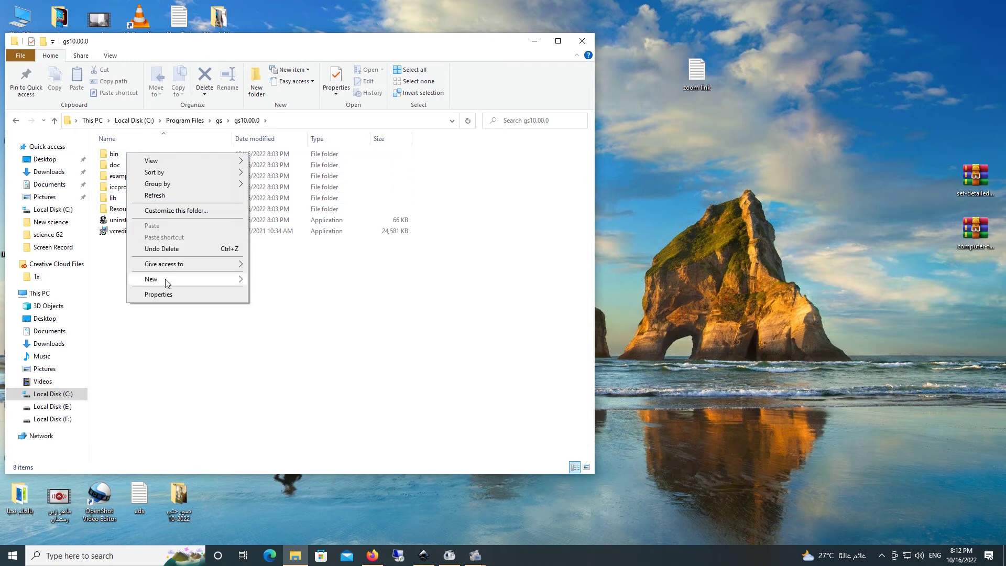
{"action": "left_click", "coordinate": [121, 155]}
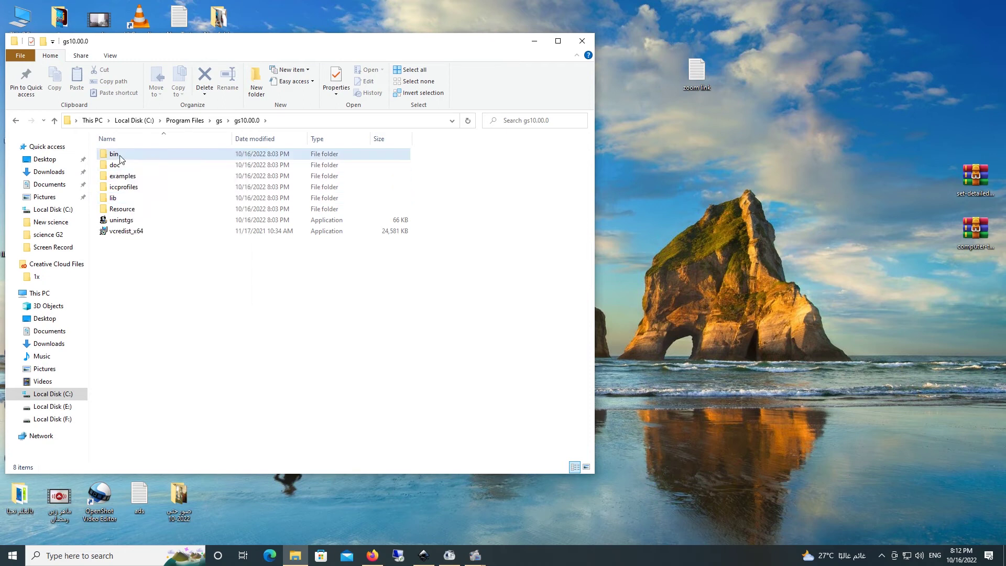
{"action": "right_click", "coordinate": [120, 154]}
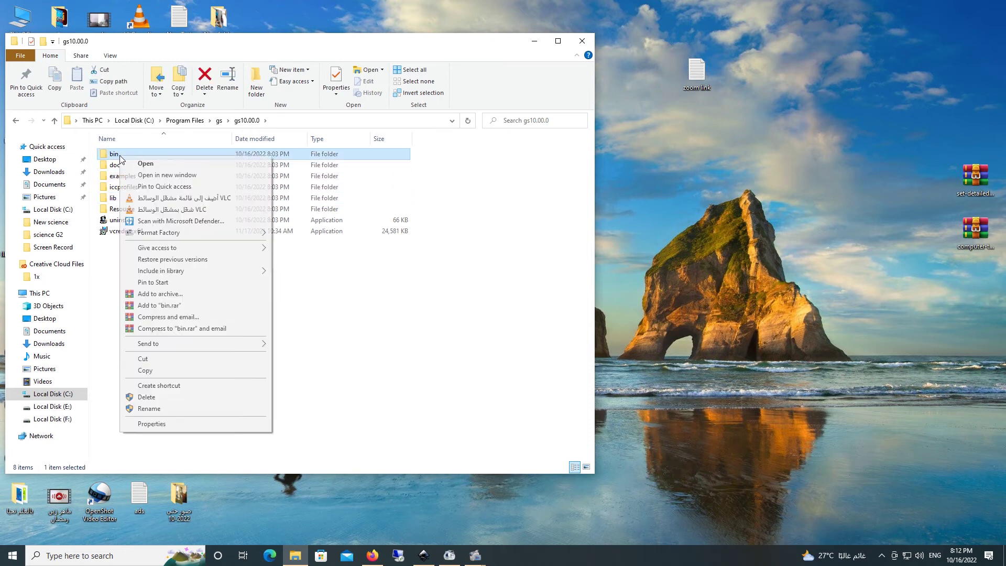
{"action": "left_click", "coordinate": [157, 409]}
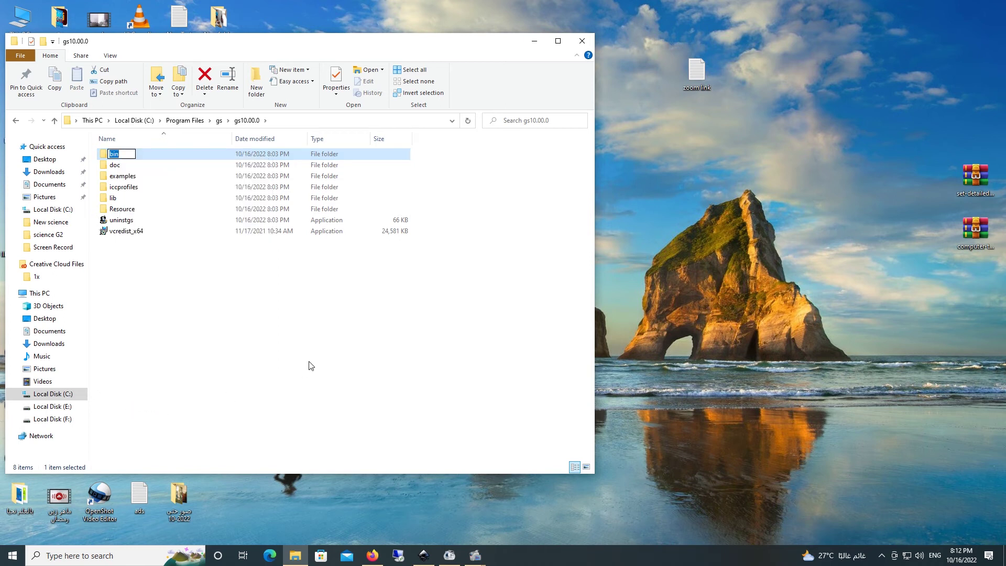
{"action": "type", "text": "gs"}
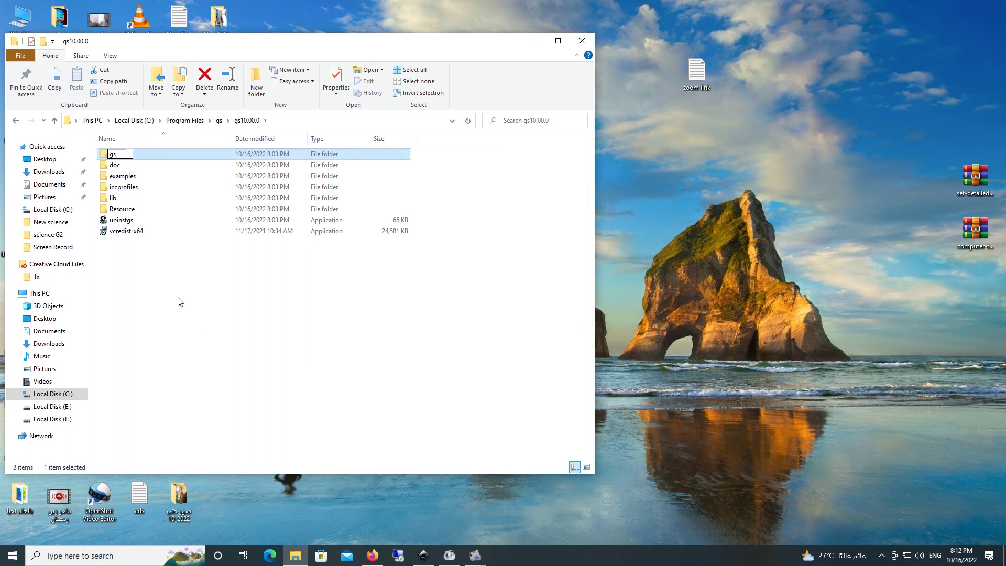
{"action": "left_click", "coordinate": [140, 186]}
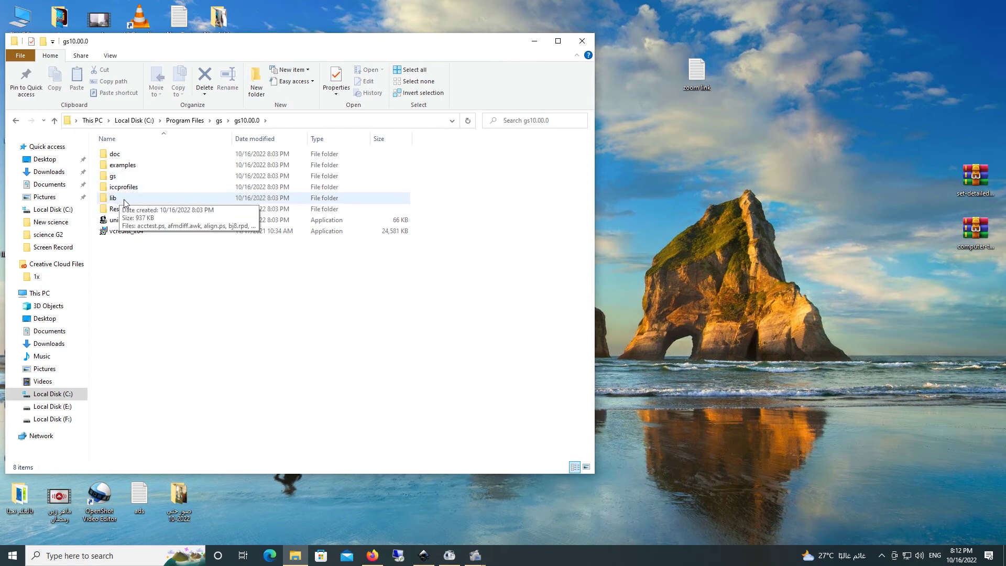
Step: Copy all 222 files from the lib folder
{"action": "double_click", "coordinate": [126, 202]}
{"action": "left_click", "coordinate": [125, 203]}
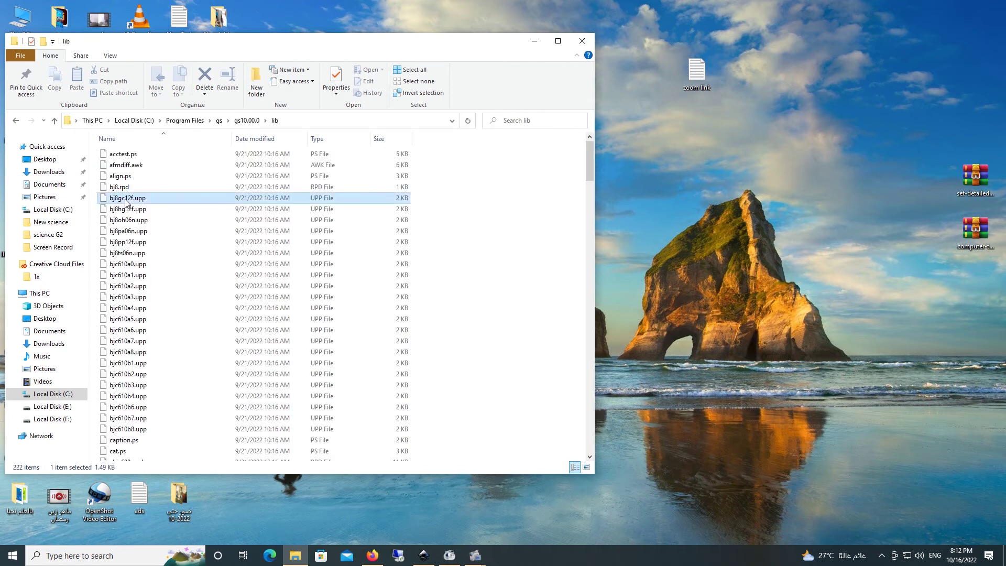
{"action": "key", "text": "ctrl+a"}
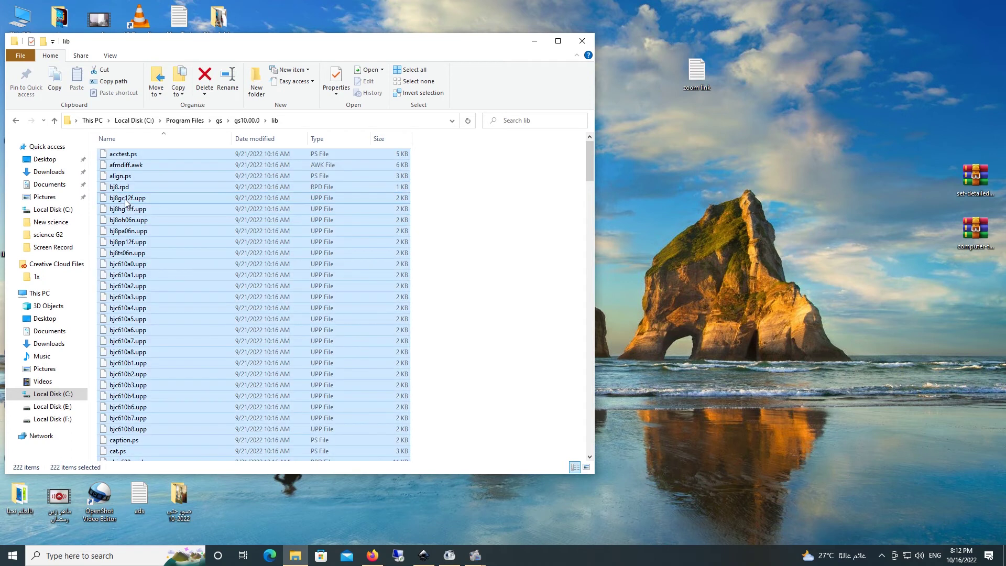
{"action": "key", "text": "ctrl+c"}
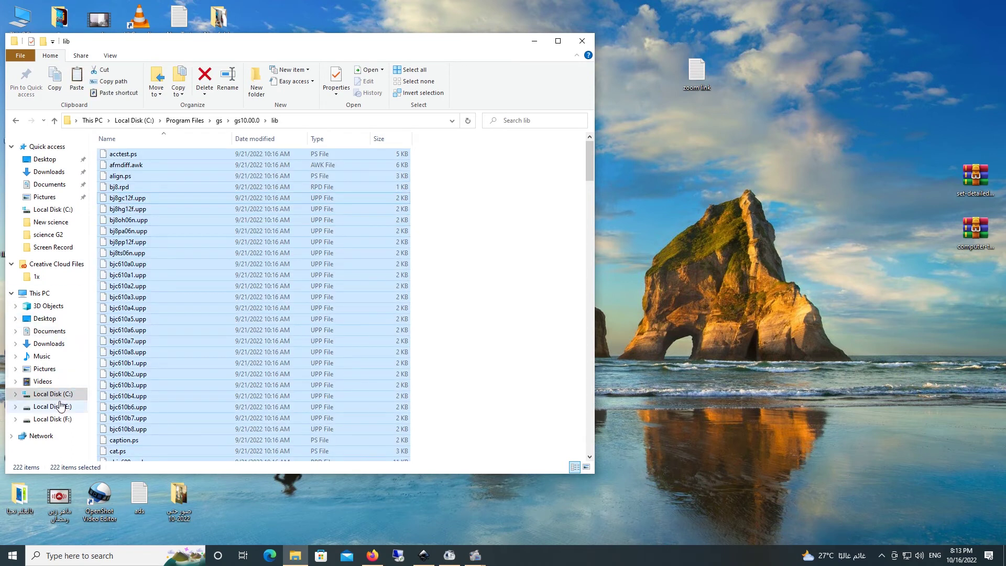
Step: Paste the lib files into the gs folder, granting administrator permission for all items
{"action": "left_click", "coordinate": [17, 119]}
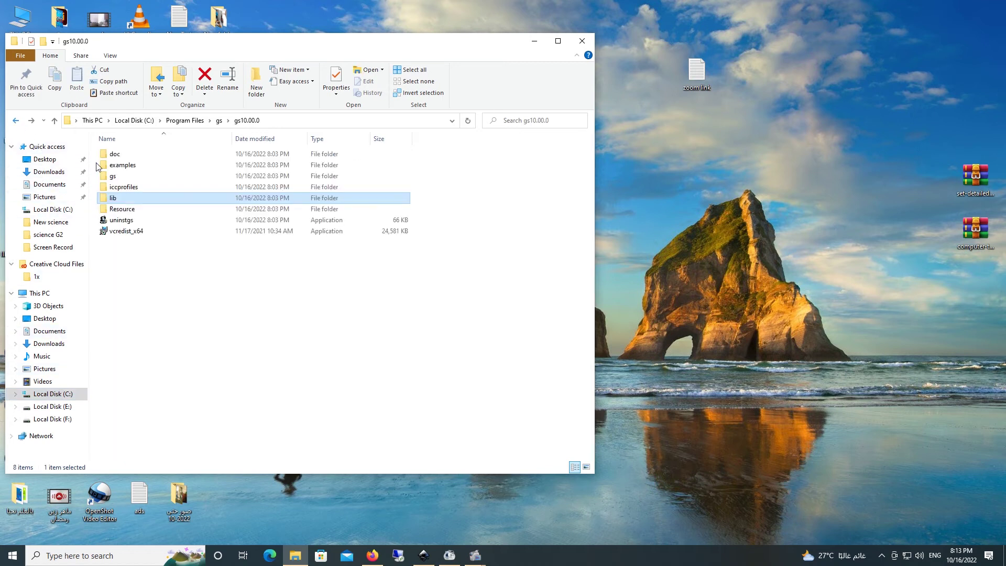
{"action": "double_click", "coordinate": [113, 176]}
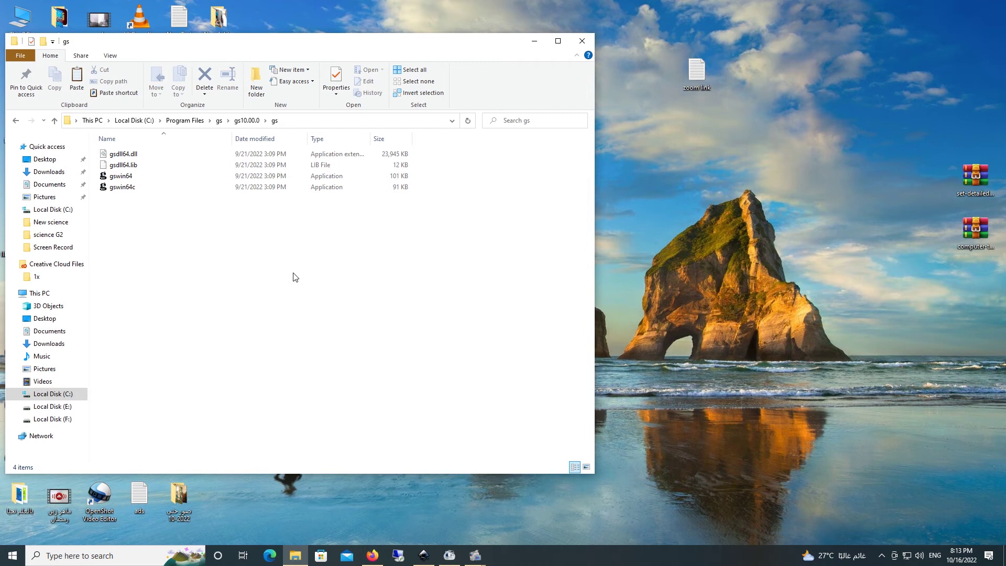
{"action": "key", "text": "ctrl+v"}
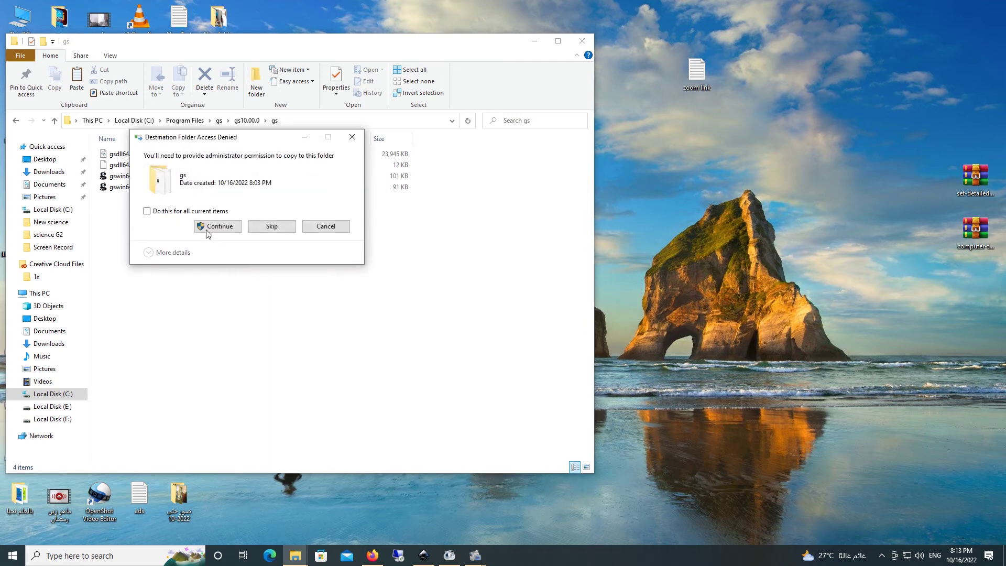
{"action": "left_click", "coordinate": [220, 227]}
{"action": "left_click", "coordinate": [148, 211]}
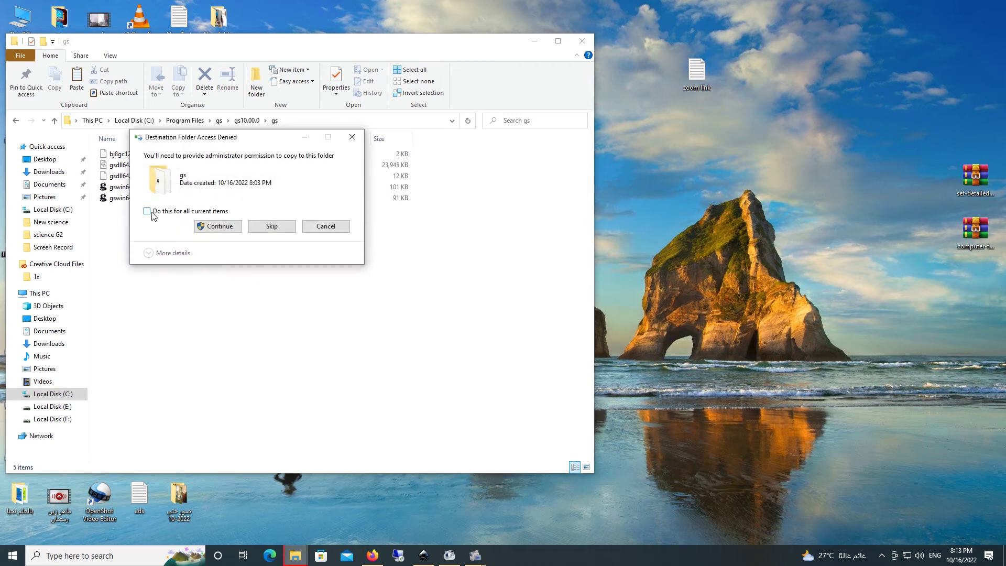
{"action": "left_click", "coordinate": [220, 226]}
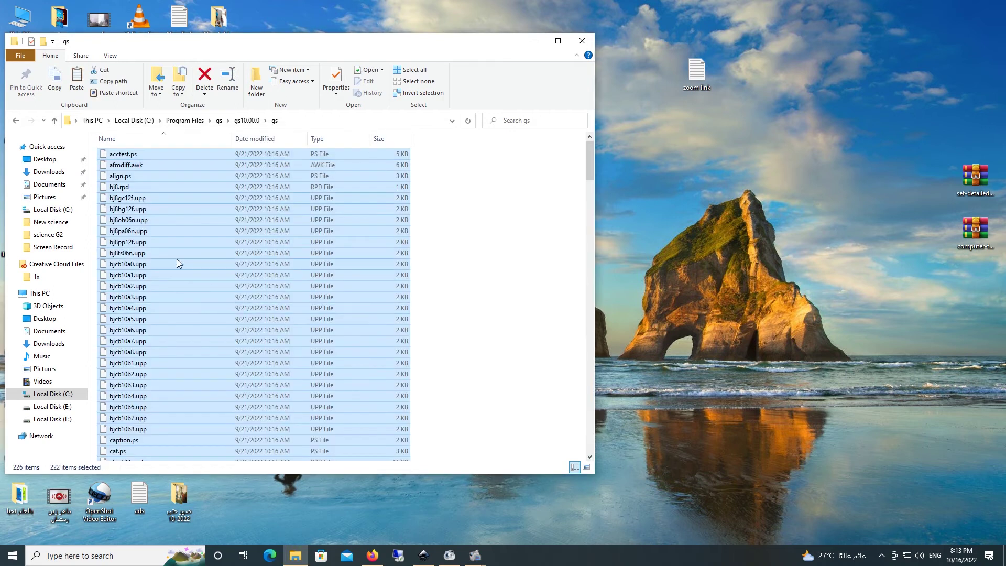
{"action": "mouse_move", "coordinate": [127, 264]}
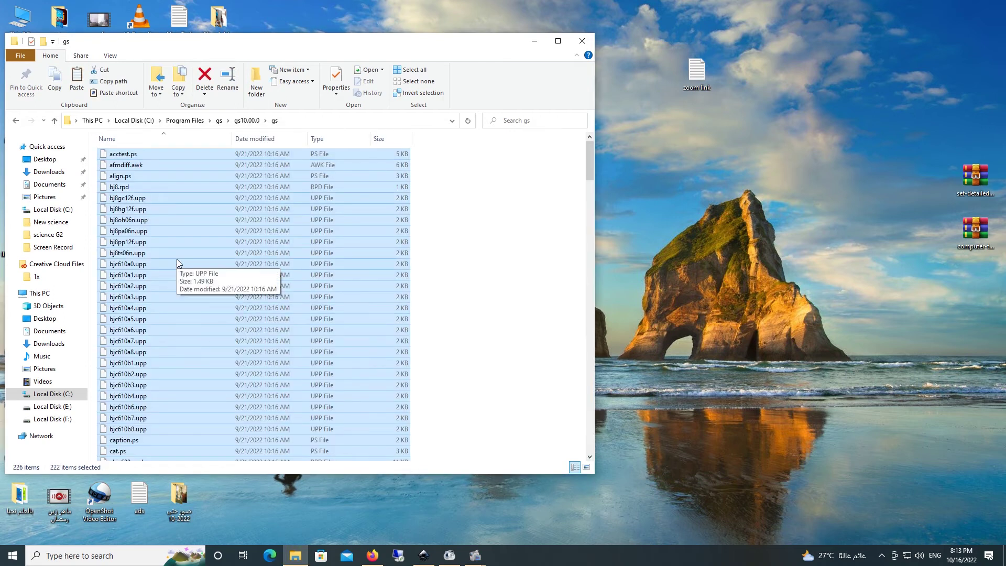
Step: Delete every item in gs10.00.0 except the gs folder
{"action": "left_click", "coordinate": [16, 121]}
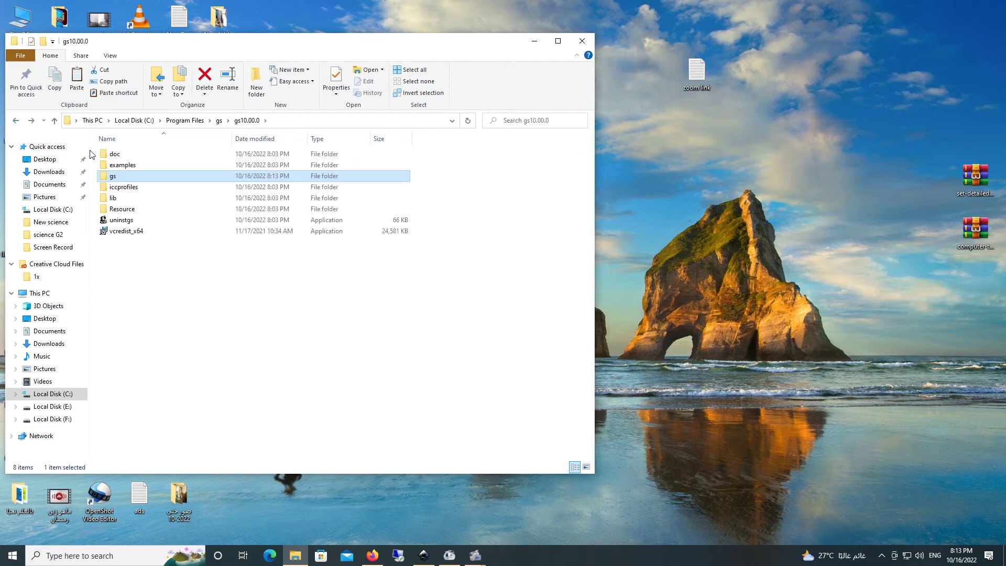
{"action": "left_click", "coordinate": [118, 155]}
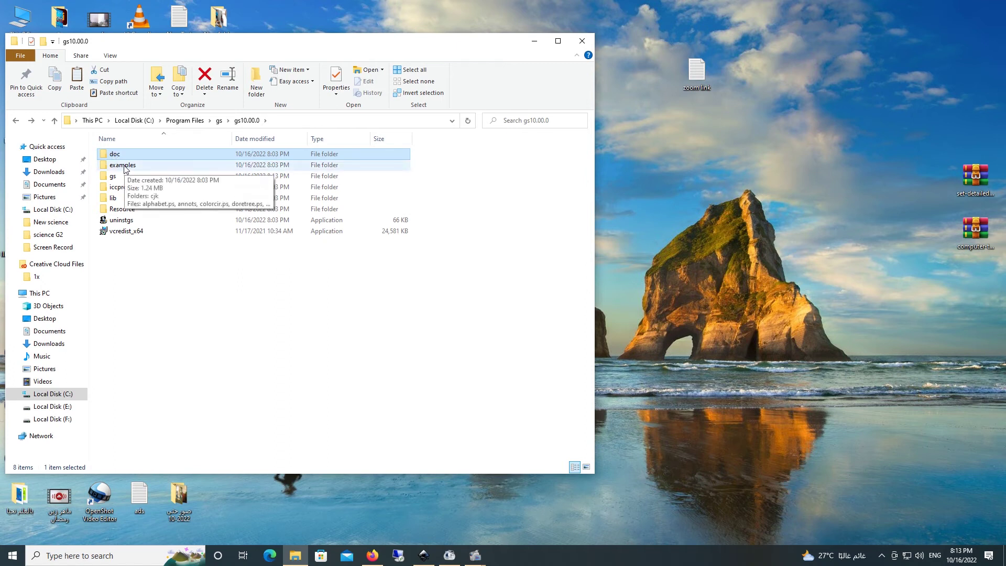
{"action": "left_click", "coordinate": [124, 166], "text": "ctrl"}
{"action": "left_click", "coordinate": [120, 187], "text": "ctrl"}
{"action": "left_click", "coordinate": [114, 198], "text": "ctrl"}
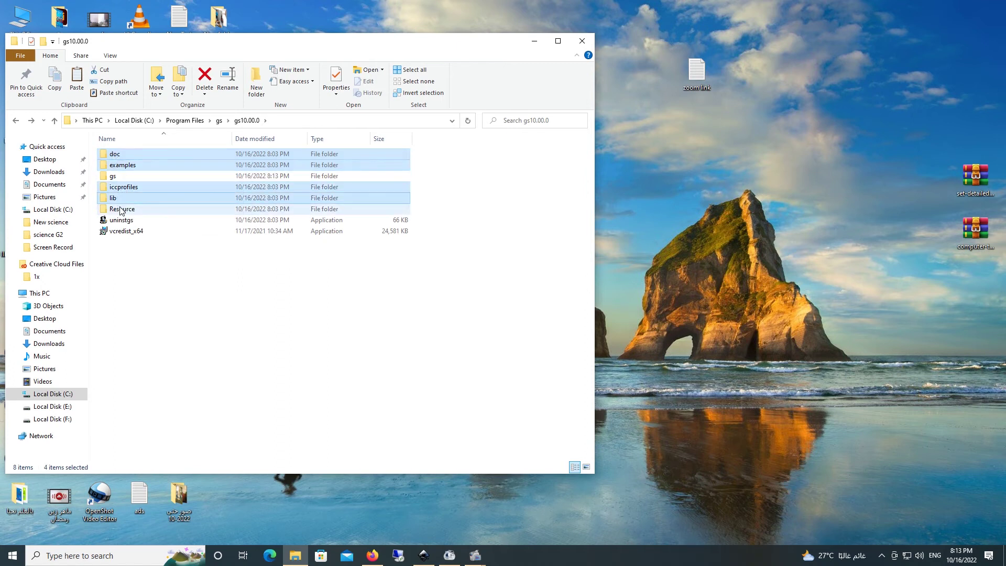
{"action": "left_click", "coordinate": [122, 220], "text": "ctrl"}
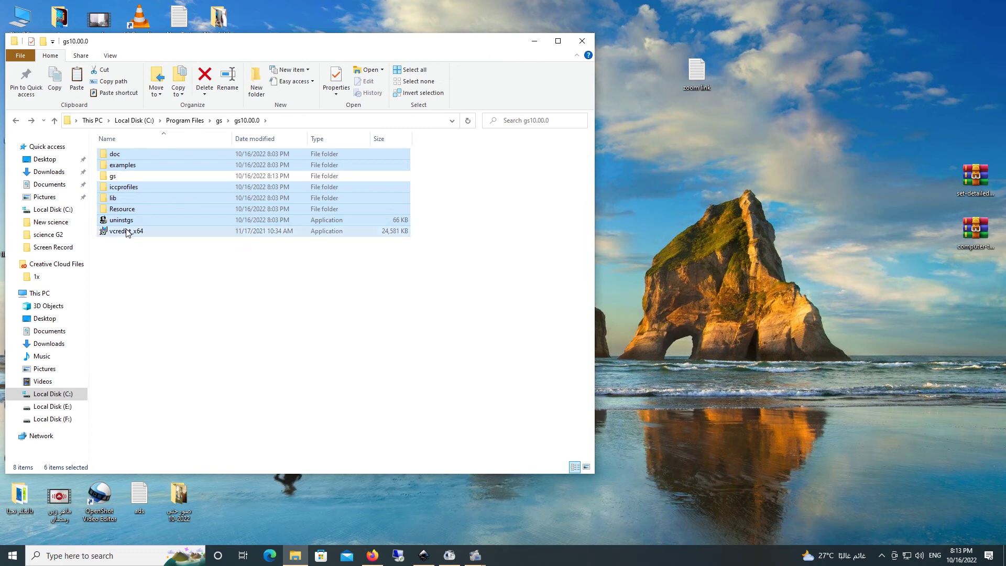
{"action": "right_click", "coordinate": [139, 199]}
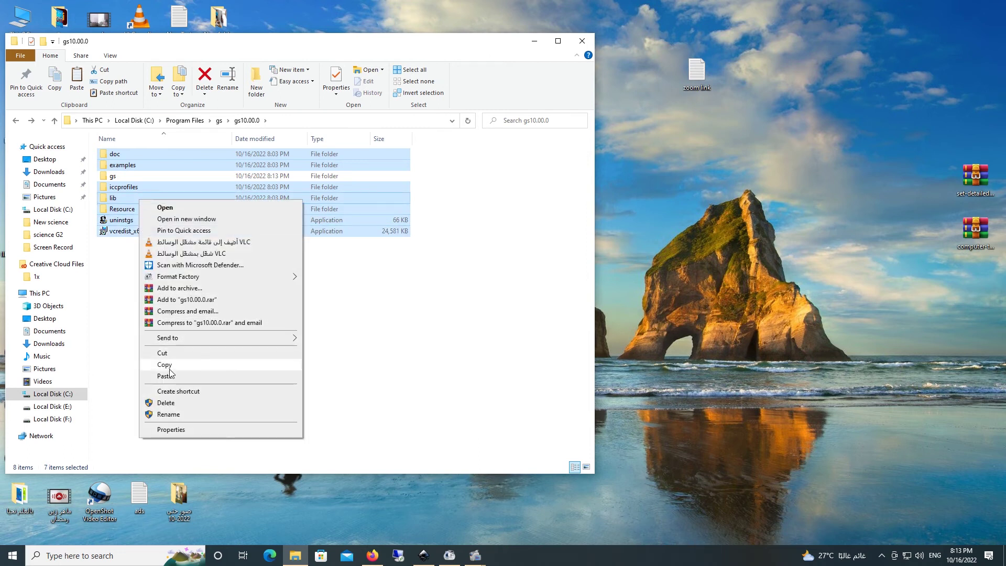
{"action": "left_click", "coordinate": [166, 402]}
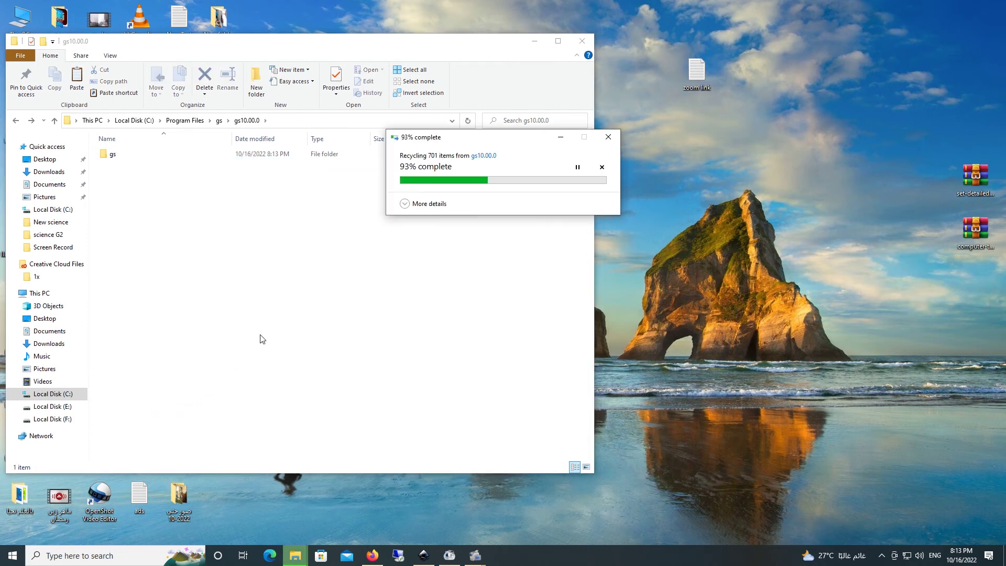
Step: Move the gs folder to the root of Local Disk (C:), approving administrator access
{"action": "left_click", "coordinate": [124, 158]}
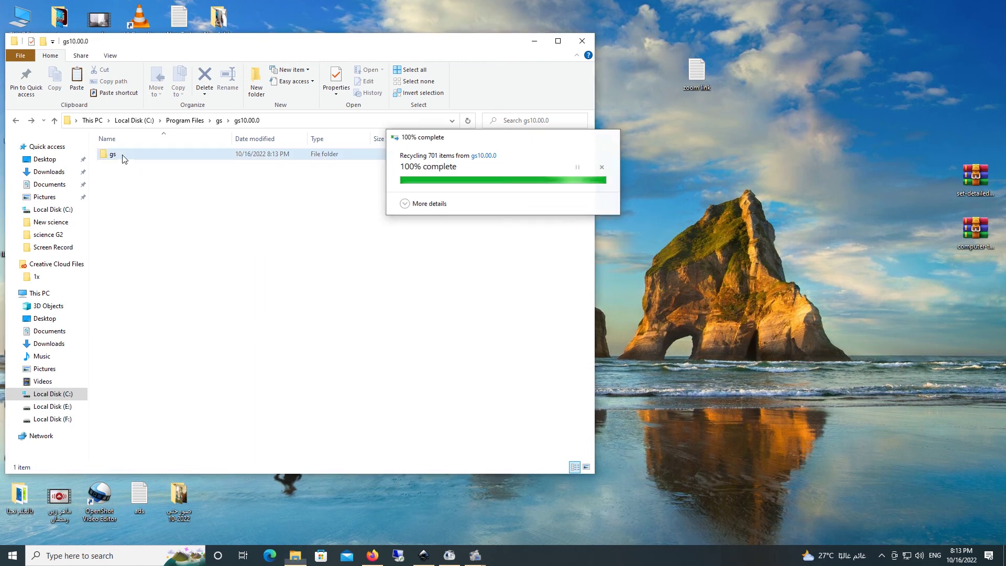
{"action": "right_click", "coordinate": [123, 156]}
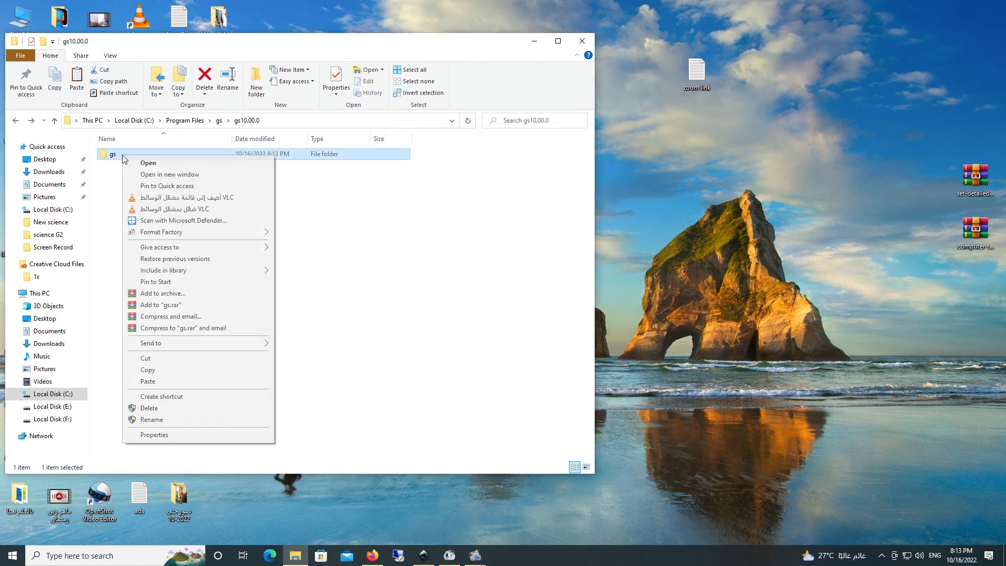
{"action": "left_click", "coordinate": [146, 370]}
{"action": "left_click", "coordinate": [68, 395]}
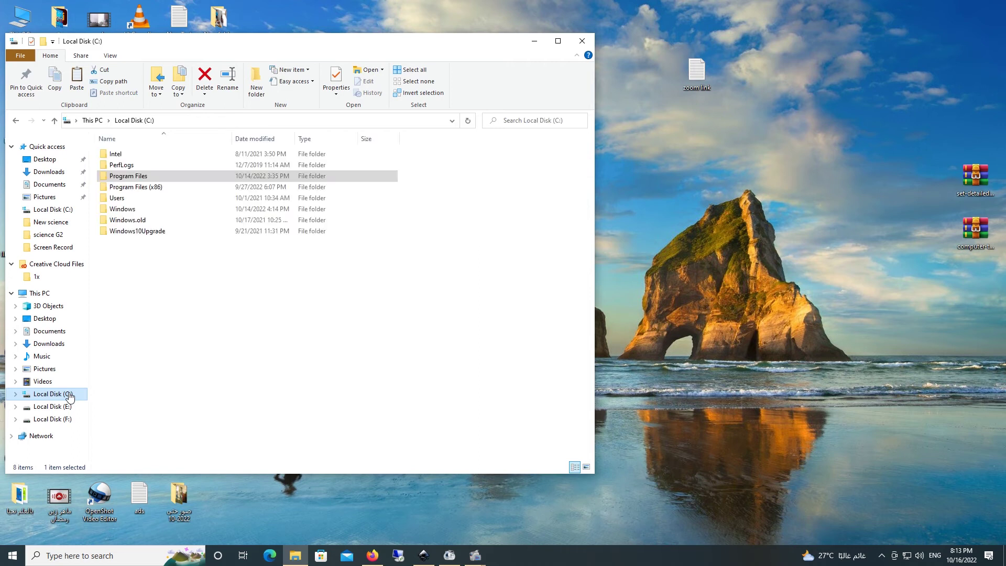
{"action": "left_click", "coordinate": [175, 318]}
{"action": "key", "text": "ctrl+v"}
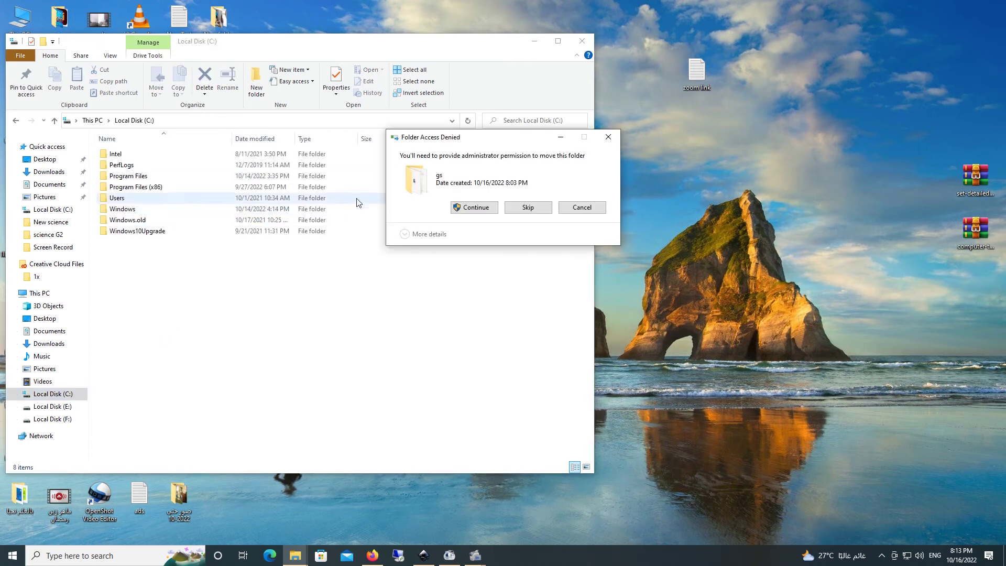
{"action": "left_click", "coordinate": [471, 208]}
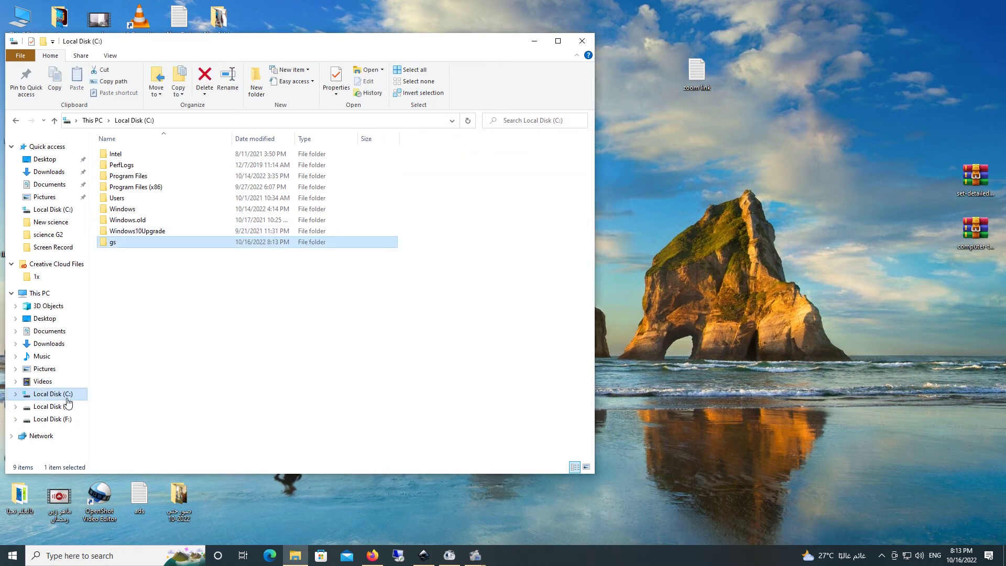
Step: Reopen Local Disk (C:) and check the files inside the moved gs folder
{"action": "left_click", "coordinate": [585, 42]}
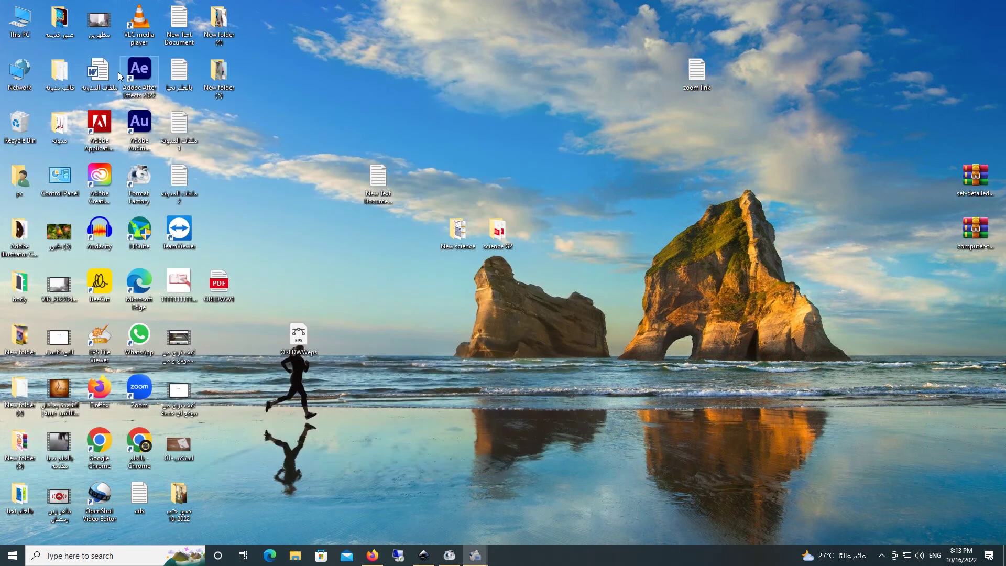
{"action": "double_click", "coordinate": [20, 21]}
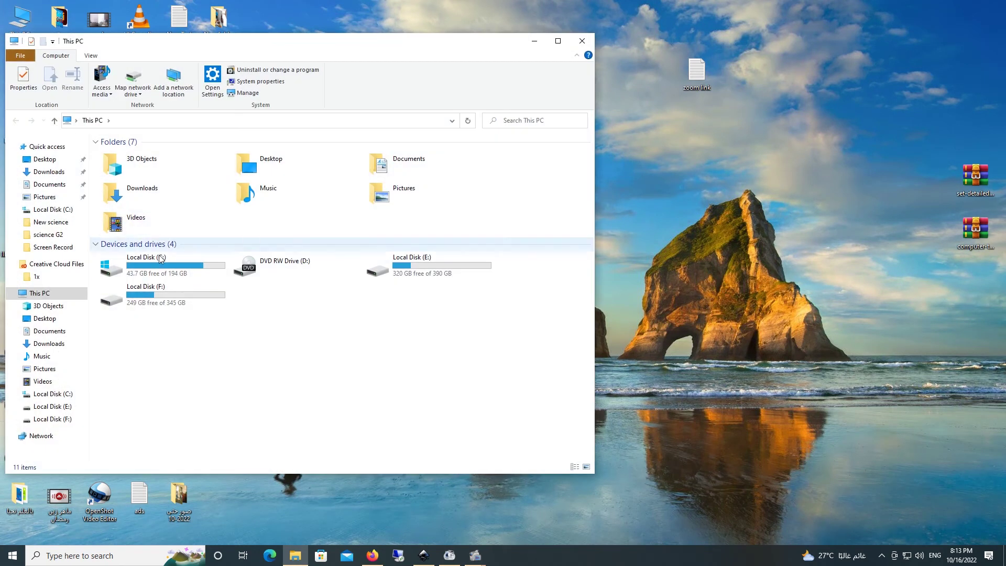
{"action": "double_click", "coordinate": [131, 265]}
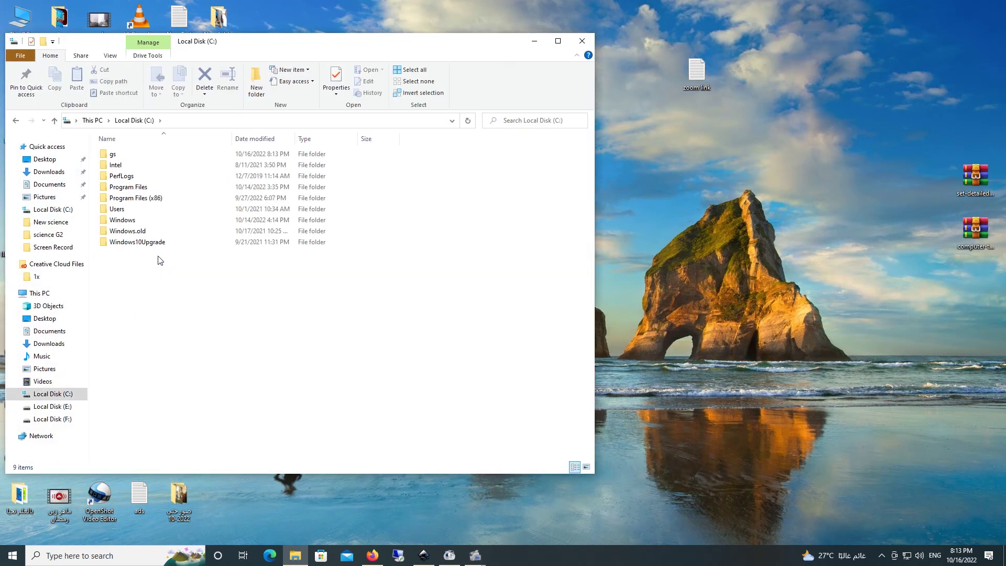
{"action": "left_click", "coordinate": [116, 157]}
{"action": "double_click", "coordinate": [116, 157]}
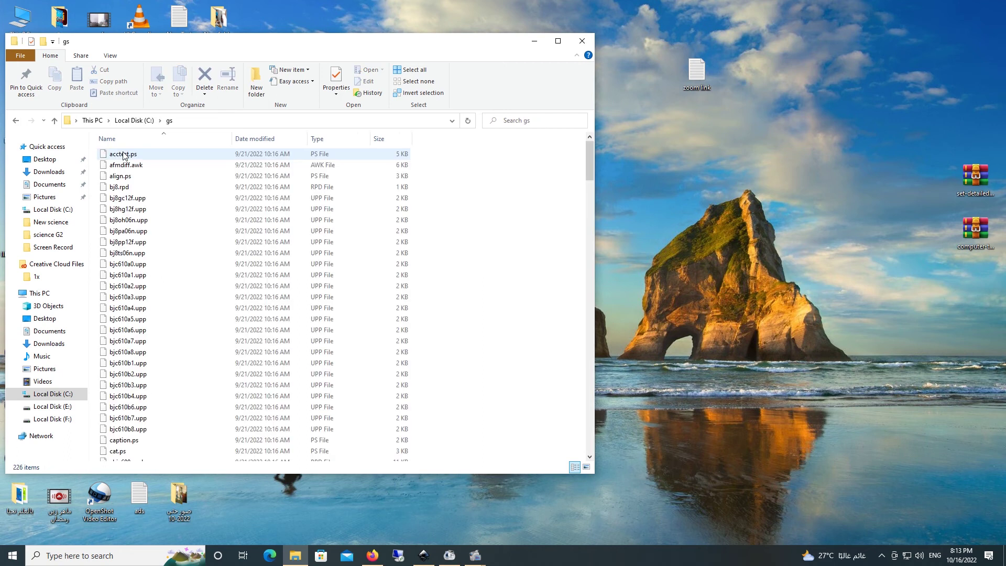
{"action": "scroll", "coordinate": [149, 338], "scroll_direction": "down", "scroll_amount": 6}
{"action": "scroll", "coordinate": [148, 338], "scroll_direction": "down", "scroll_amount": 4}
{"action": "scroll", "coordinate": [150, 345], "scroll_direction": "down", "scroll_amount": 4}
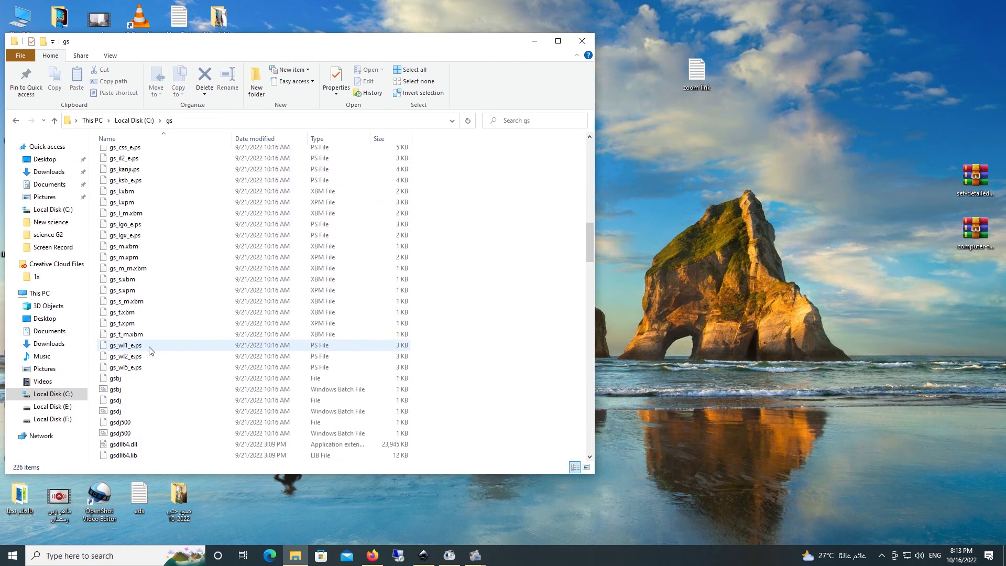
{"action": "scroll", "coordinate": [150, 348], "scroll_direction": "down", "scroll_amount": 5}
{"action": "scroll", "coordinate": [149, 350], "scroll_direction": "down", "scroll_amount": 4}
{"action": "scroll", "coordinate": [149, 354], "scroll_direction": "up", "scroll_amount": 10}
{"action": "scroll", "coordinate": [149, 355], "scroll_direction": "up", "scroll_amount": 5}
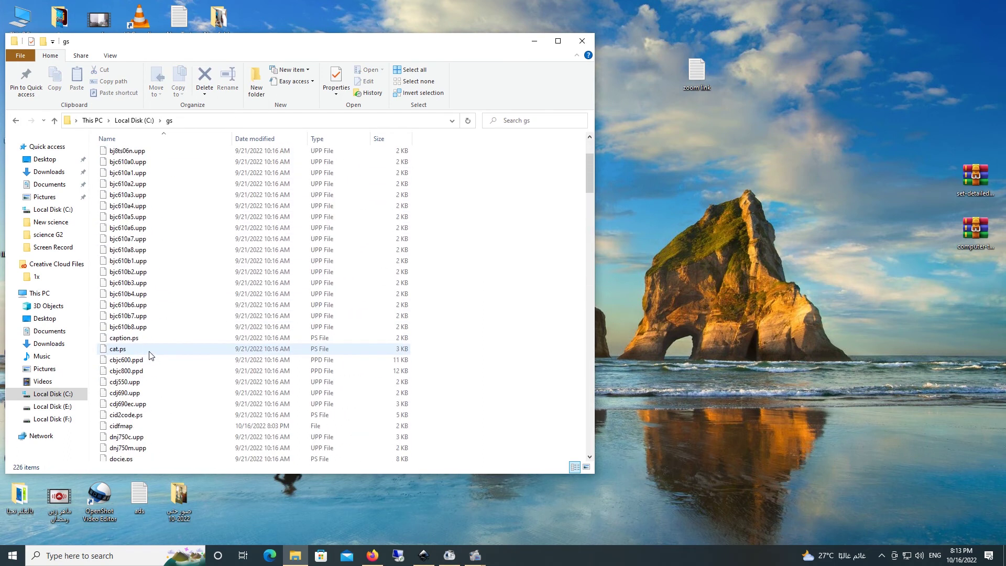
{"action": "scroll", "coordinate": [149, 355], "scroll_direction": "up", "scroll_amount": 8}
Step: Delete the empty leftover gs folder from Program Files and close File Explorer
{"action": "left_click", "coordinate": [15, 121]}
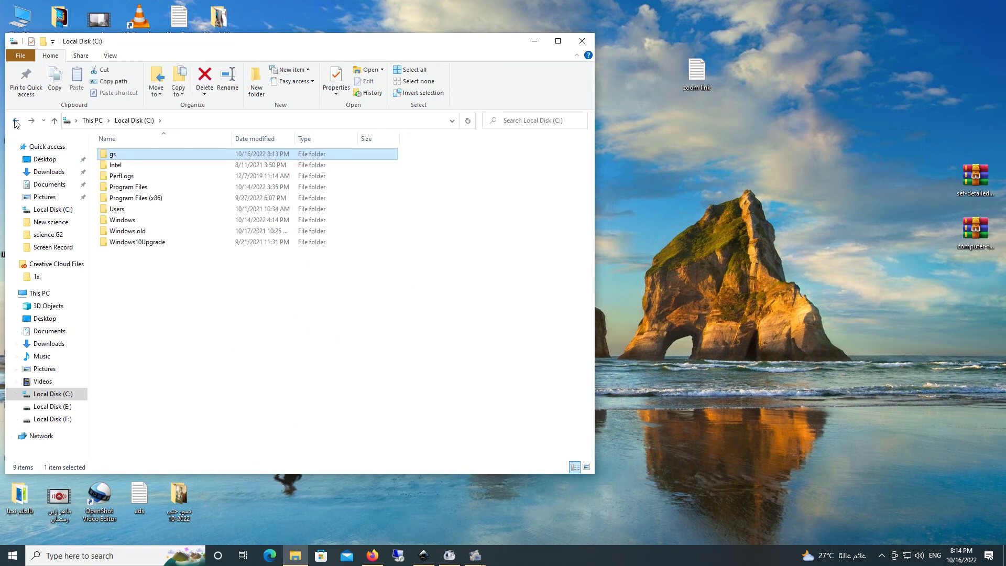
{"action": "double_click", "coordinate": [126, 188]}
{"action": "double_click", "coordinate": [116, 177]}
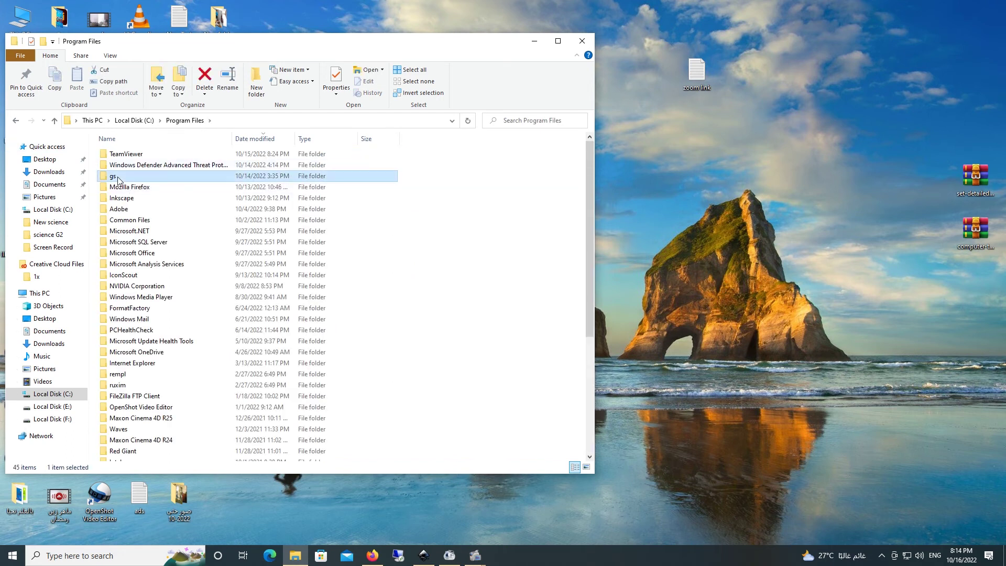
{"action": "double_click", "coordinate": [118, 158]}
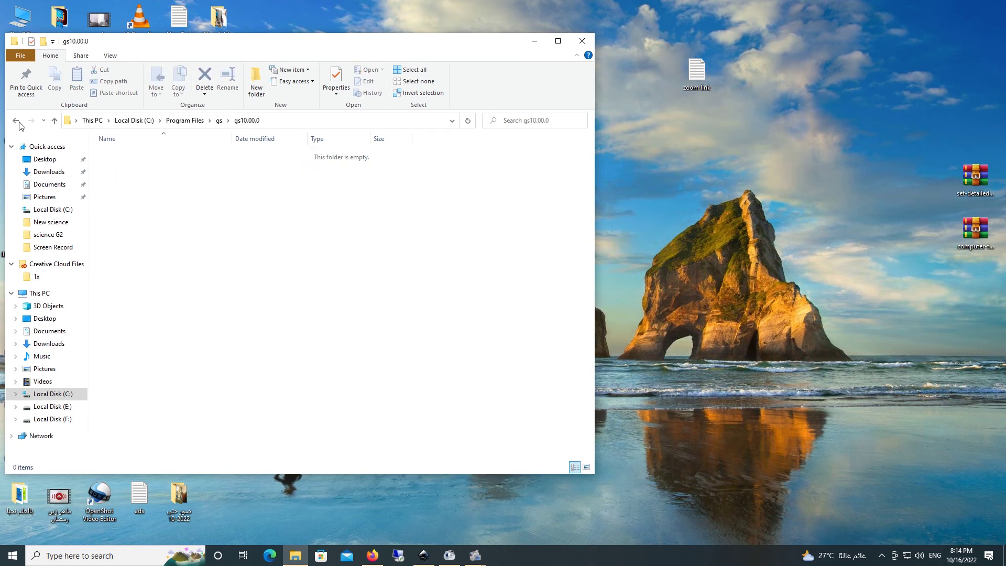
{"action": "left_click", "coordinate": [17, 122]}
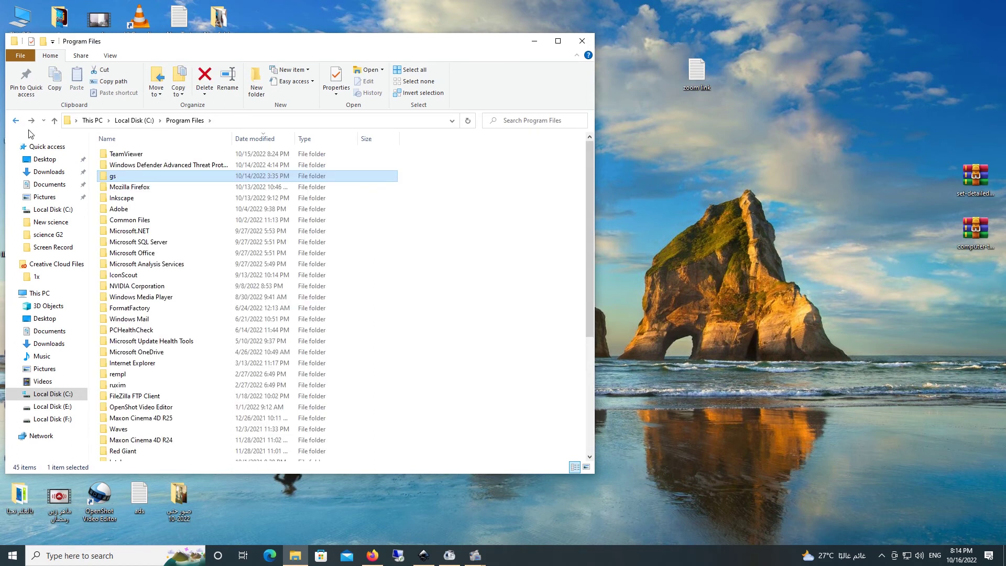
{"action": "mouse_move", "coordinate": [140, 177]}
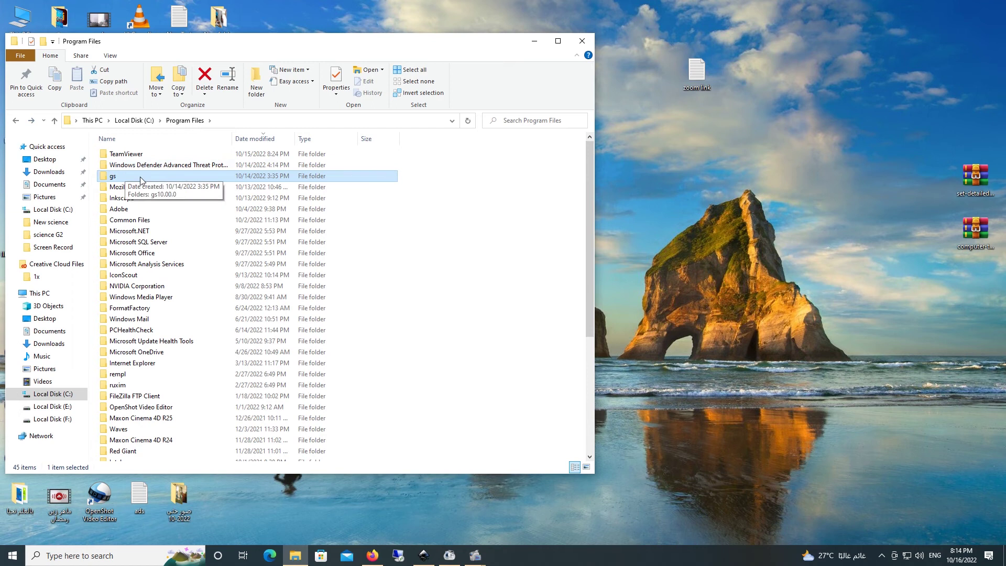
{"action": "key", "text": "Delete"}
{"action": "left_click", "coordinate": [475, 207]}
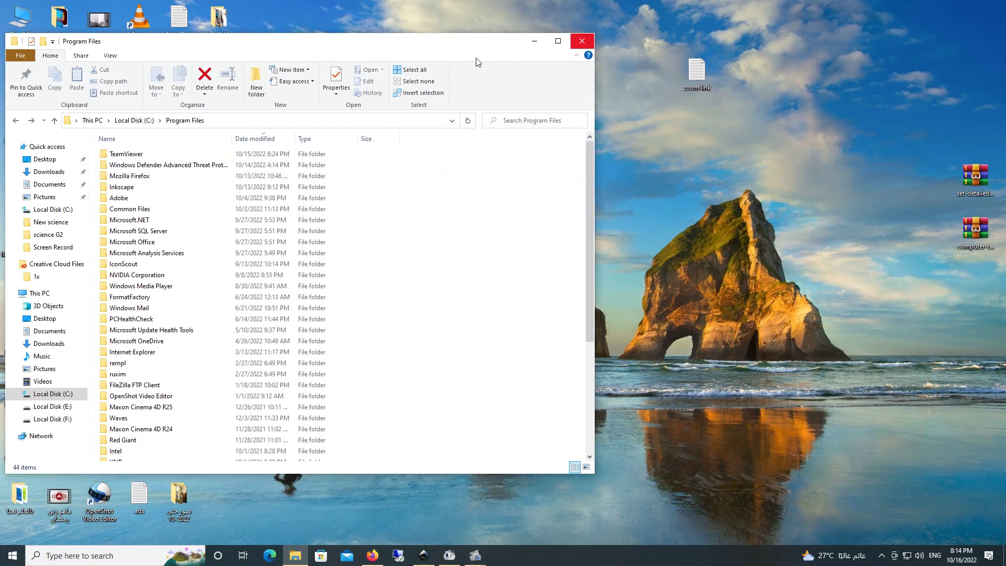
{"action": "left_click", "coordinate": [17, 121]}
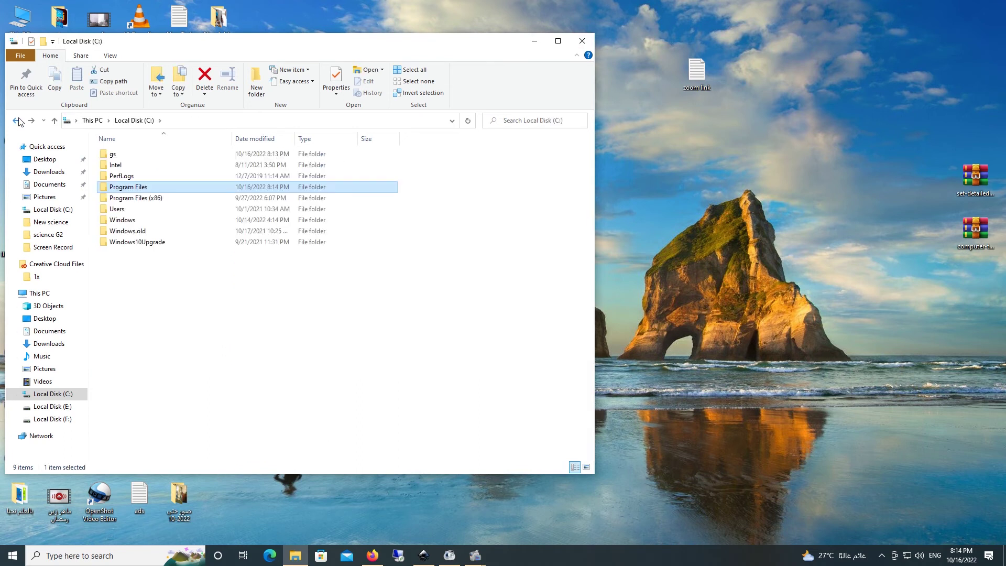
{"action": "left_click", "coordinate": [121, 155]}
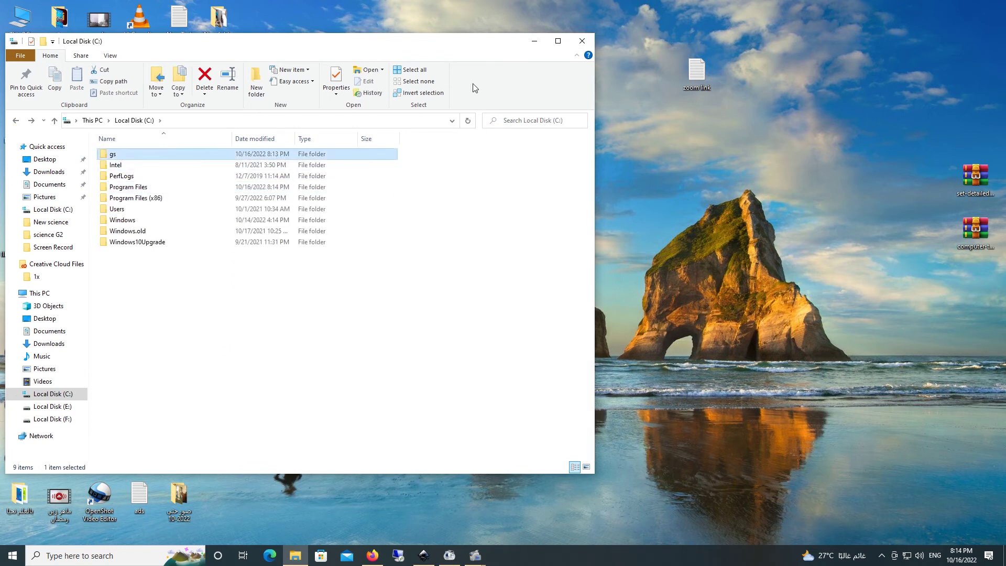
{"action": "left_click", "coordinate": [581, 41]}
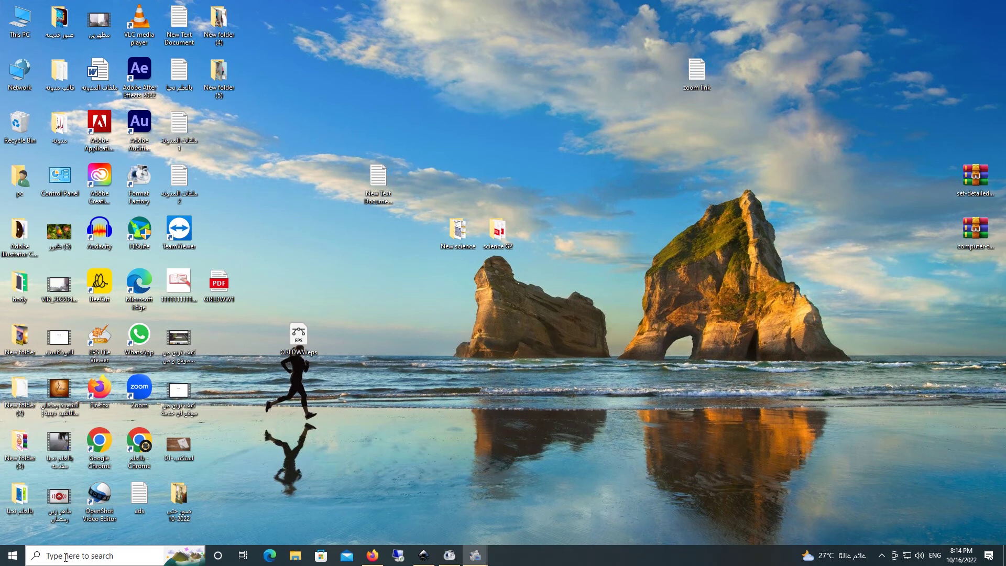
Step: Search Start for 'env' and launch 'Edit the system environment variables'
{"action": "key", "text": "super"}
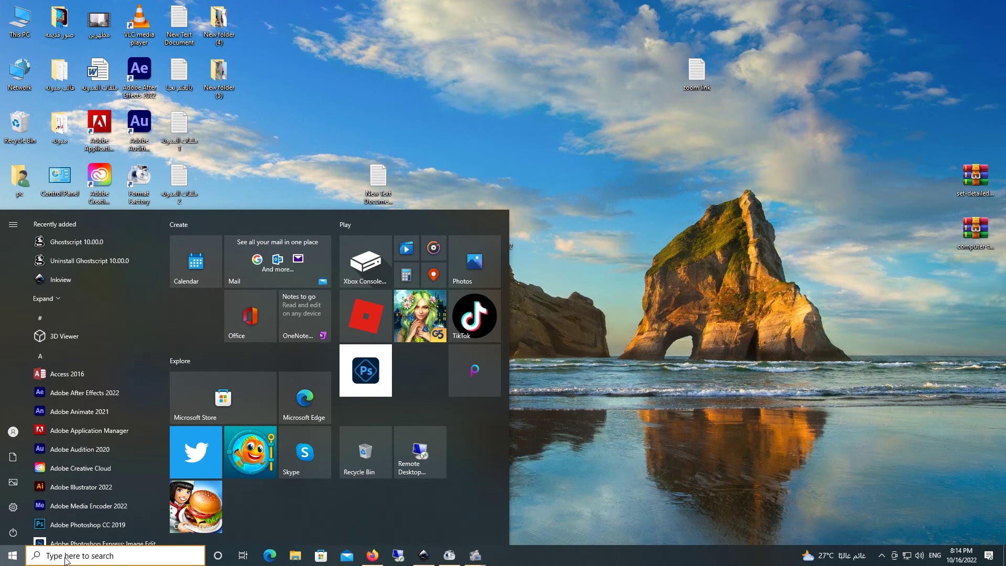
{"action": "type", "text": "in"}
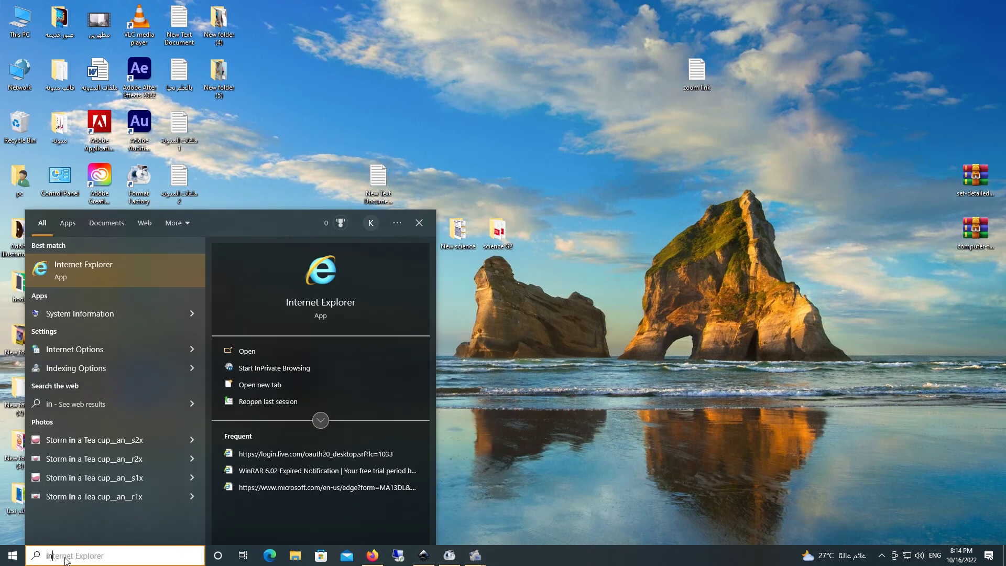
{"action": "type", "text": "v"}
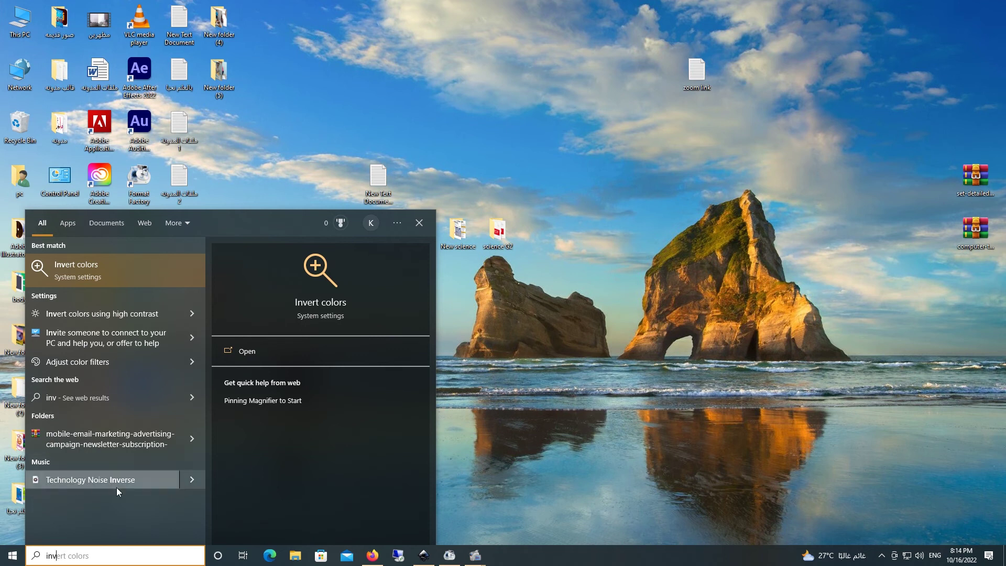
{"action": "key", "text": "BackSpace"}
{"action": "key", "text": "BackSpace"}
{"action": "key", "text": "BackSpace"}
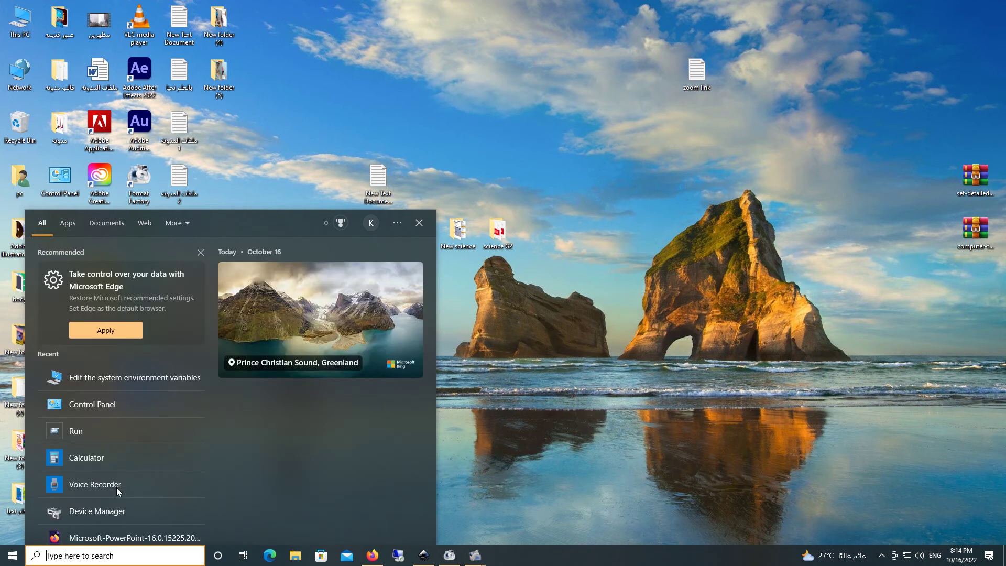
{"action": "type", "text": "env"}
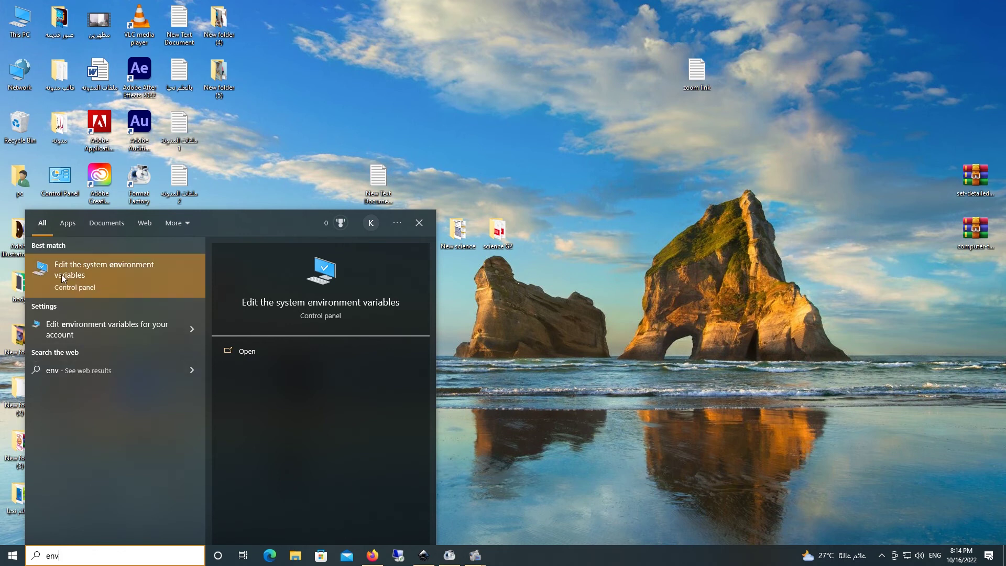
{"action": "left_click", "coordinate": [137, 270]}
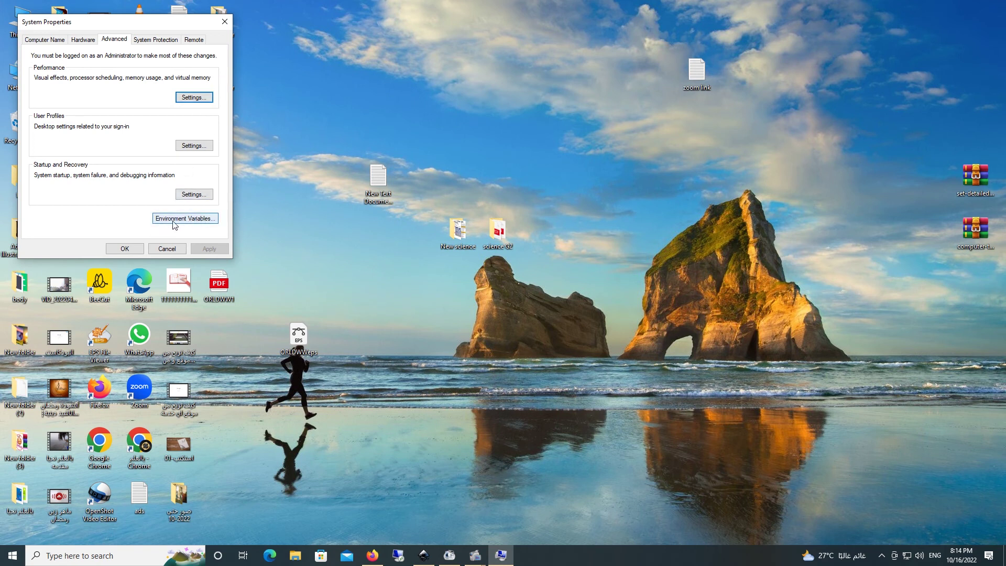
Step: Add a c:\gs entry to the system Path variable and confirm every dialog
{"action": "left_click", "coordinate": [203, 224]}
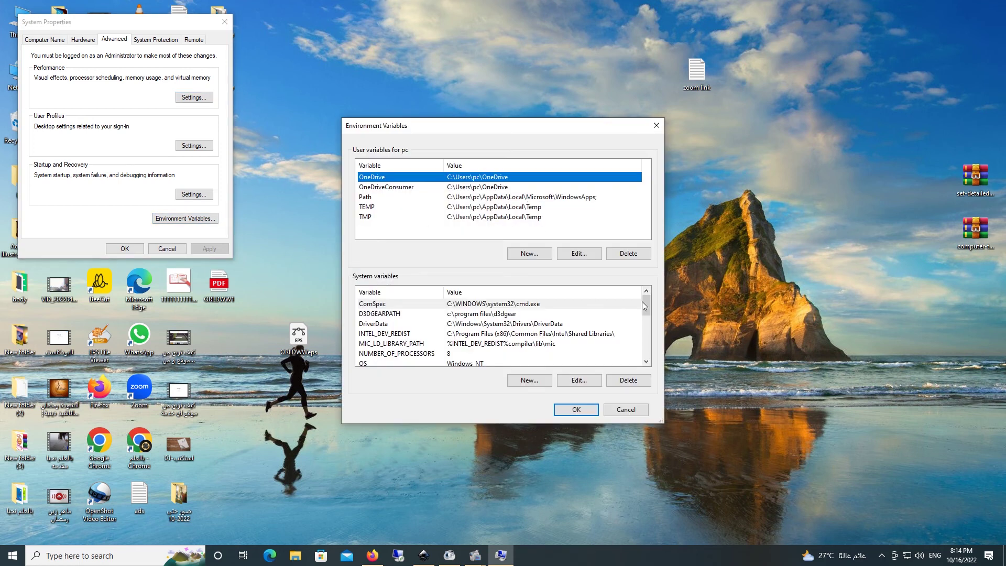
{"action": "left_click_drag", "start_coordinate": [645, 309], "coordinate": [645, 320]}
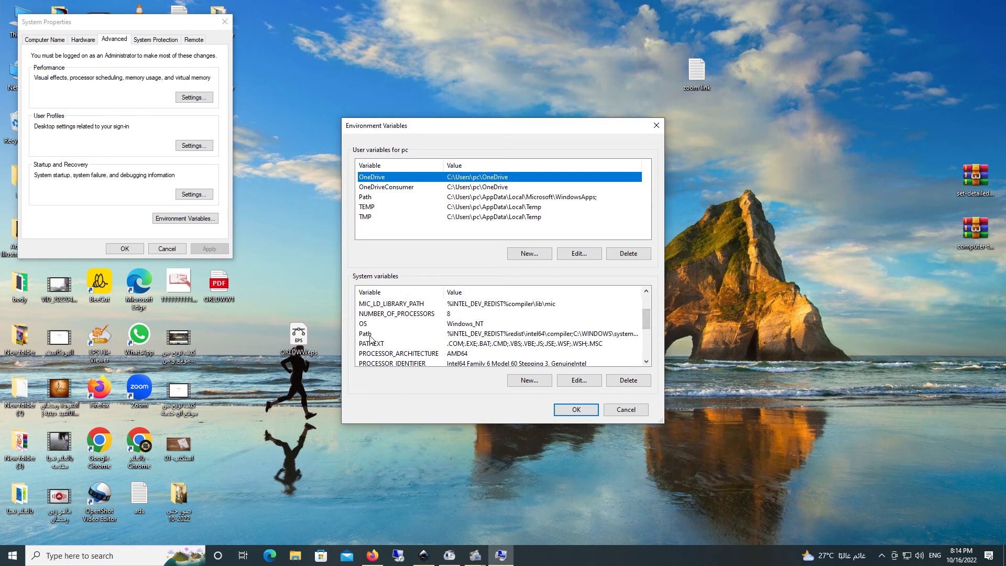
{"action": "left_click", "coordinate": [370, 335]}
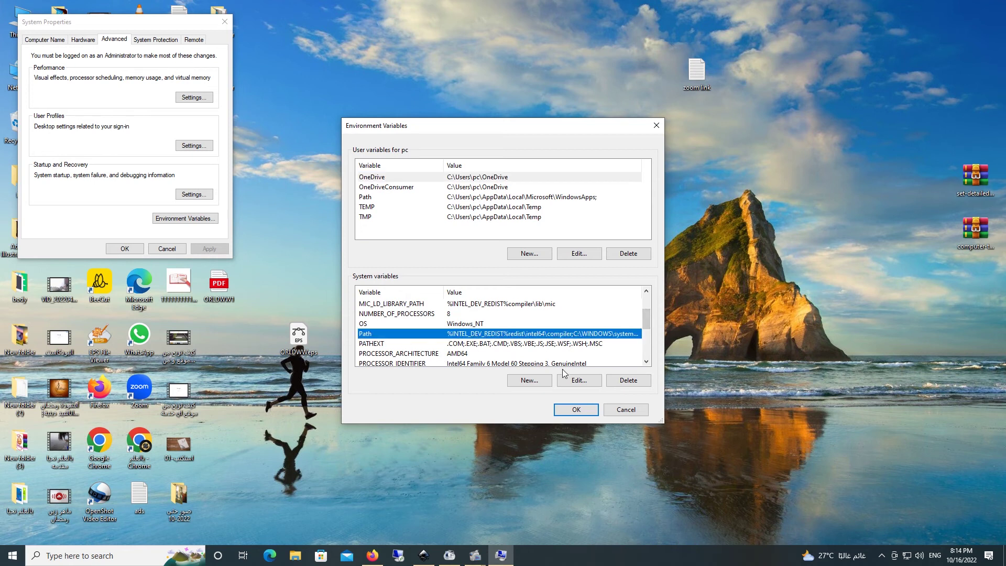
{"action": "left_click", "coordinate": [582, 382]}
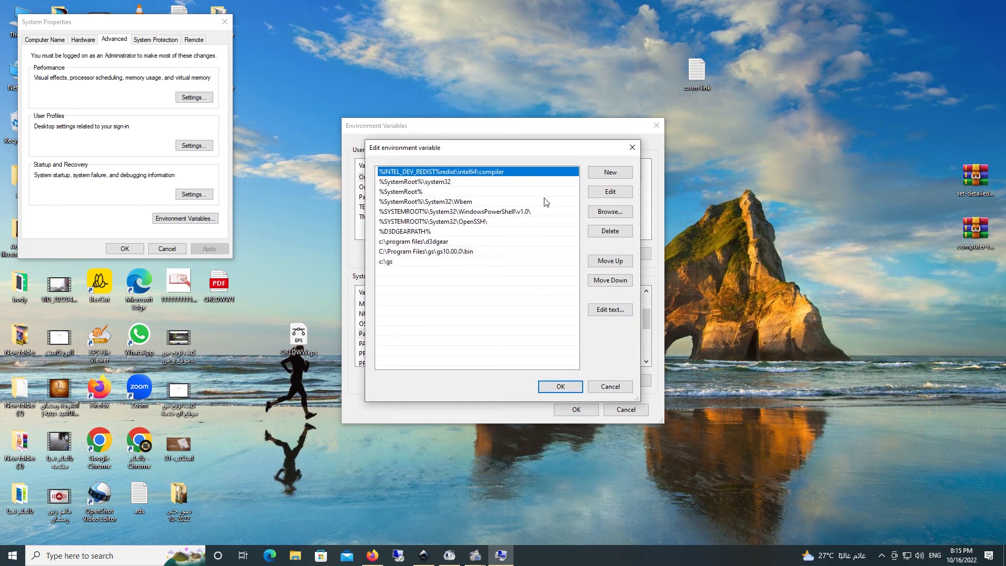
{"action": "left_click", "coordinate": [610, 172]}
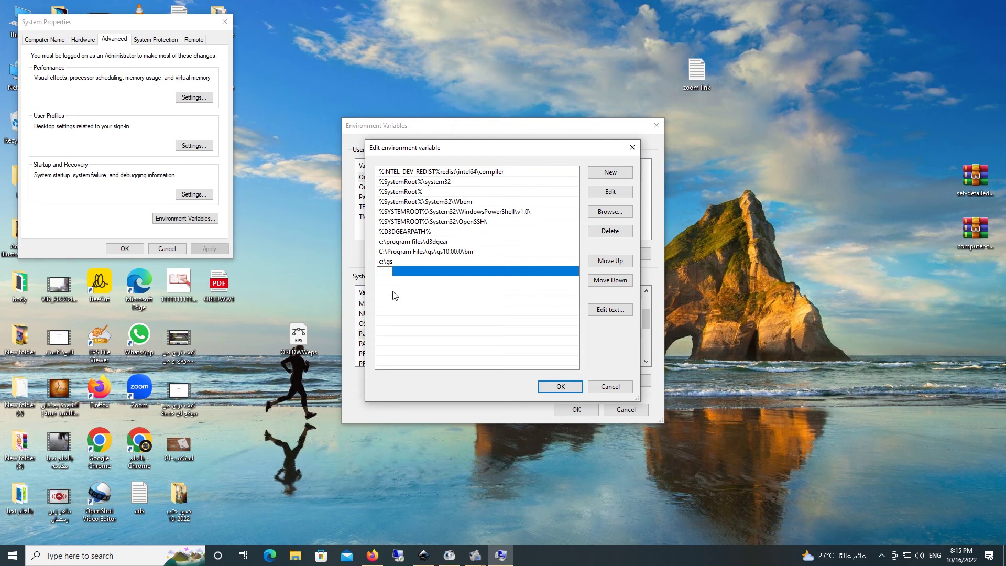
{"action": "type", "text": "c:"}
{"action": "type", "text": "\\gs"}
{"action": "left_click", "coordinate": [552, 388]}
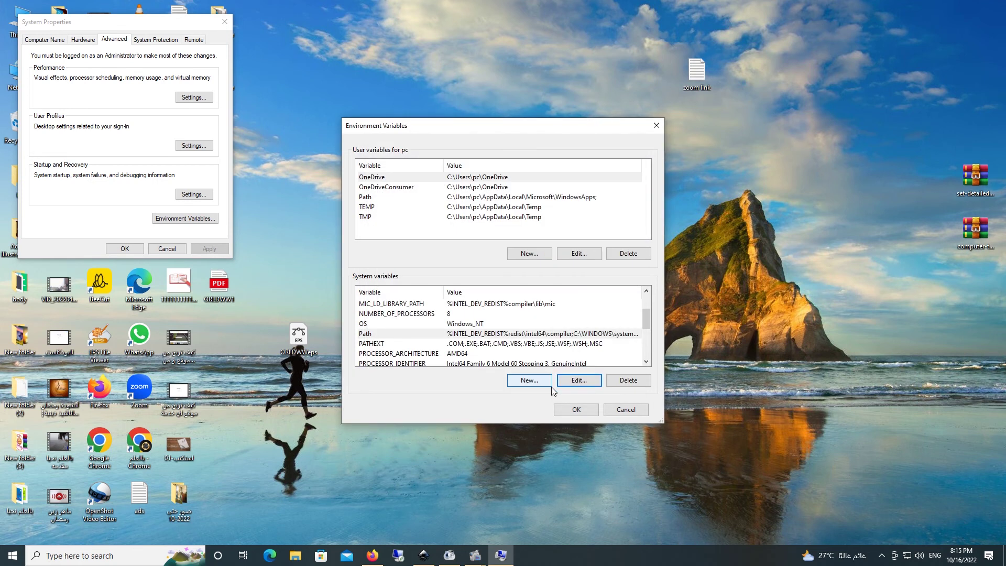
{"action": "left_click", "coordinate": [575, 409]}
{"action": "left_click", "coordinate": [124, 246]}
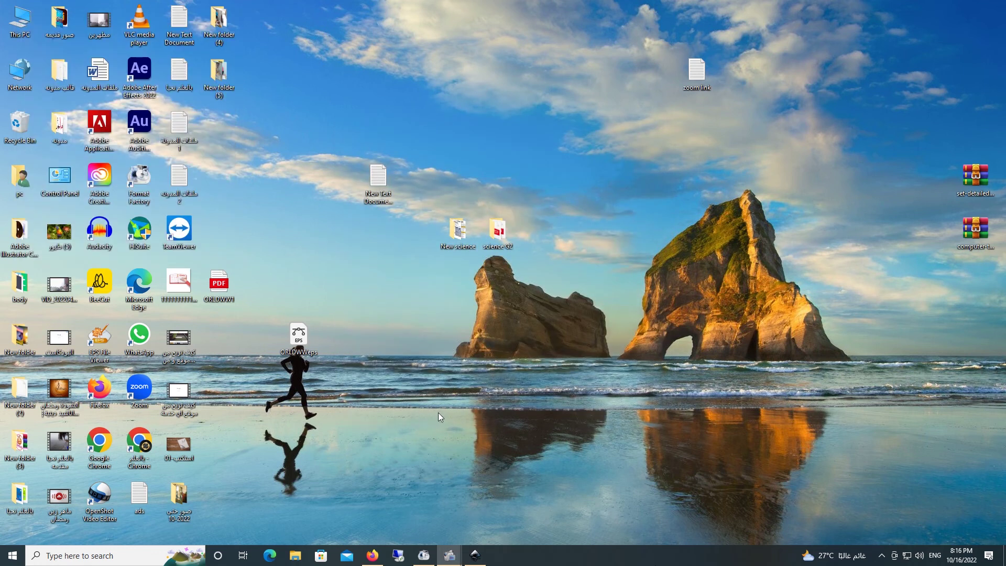
Step: Drag the EPS file from the desktop into Inkscape, accepting the EPS and PDF import settings
{"action": "left_click", "coordinate": [475, 554]}
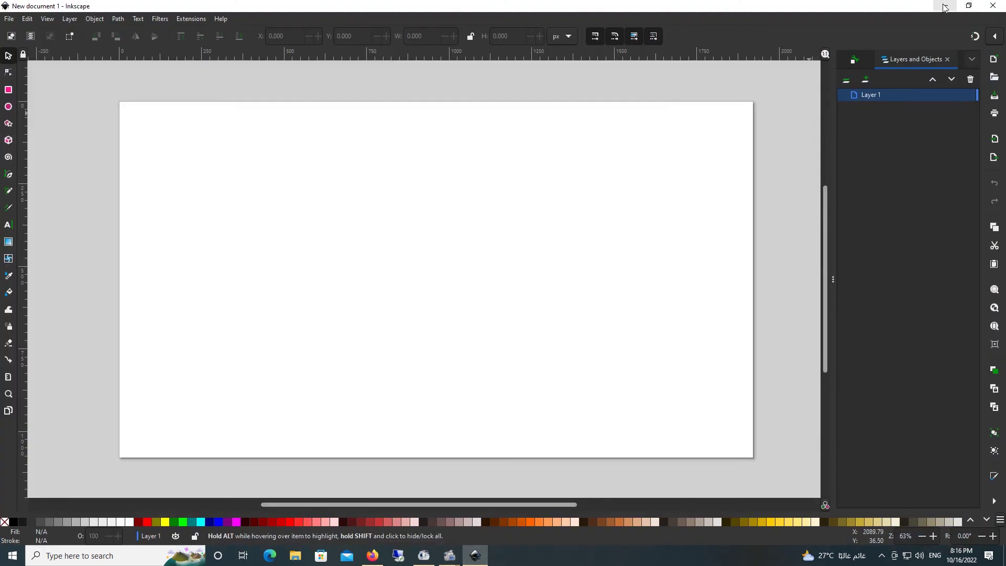
{"action": "left_click", "coordinate": [970, 10]}
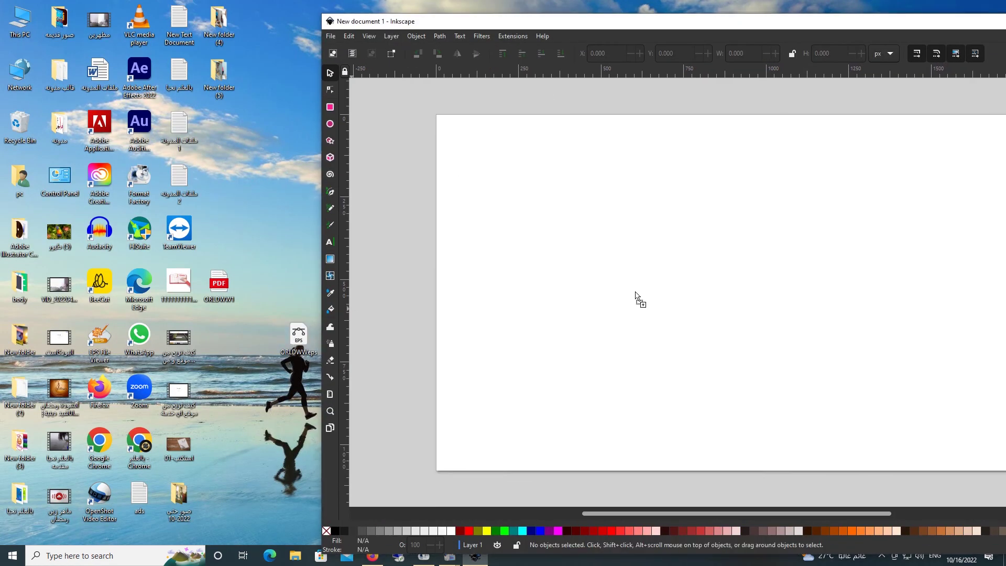
{"action": "left_click_drag", "start_coordinate": [297, 341], "coordinate": [635, 298]}
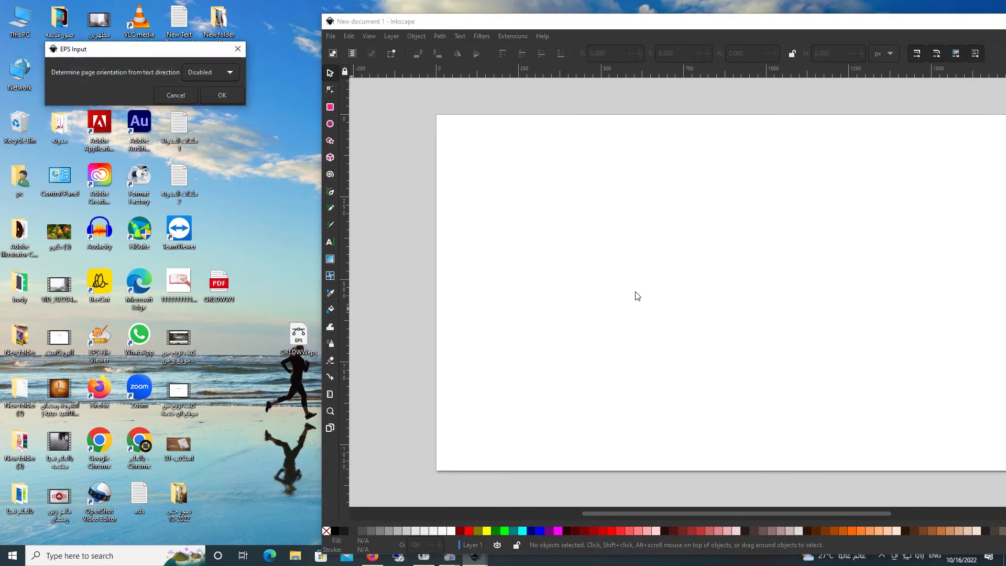
{"action": "left_click", "coordinate": [233, 100]}
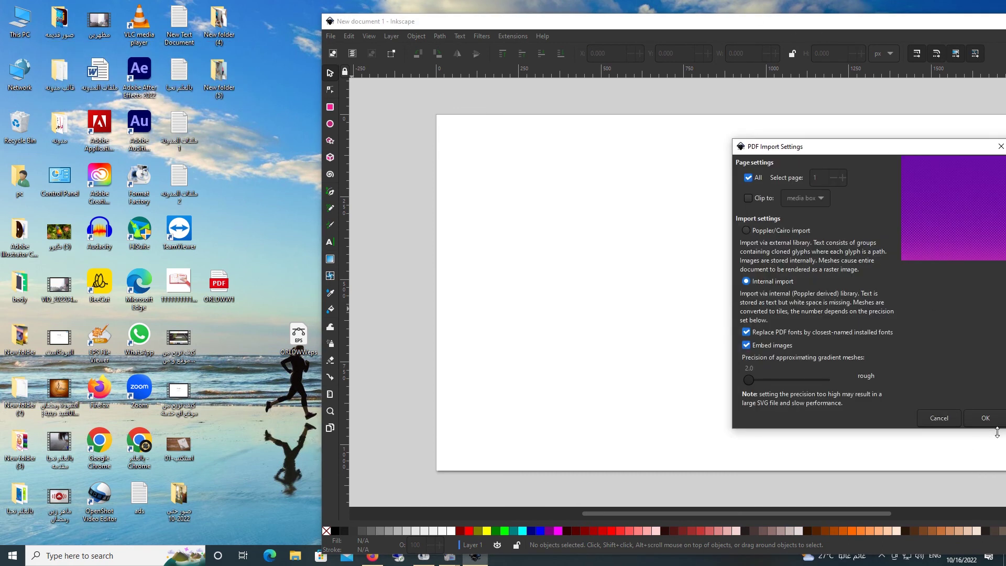
{"action": "left_click", "coordinate": [991, 421]}
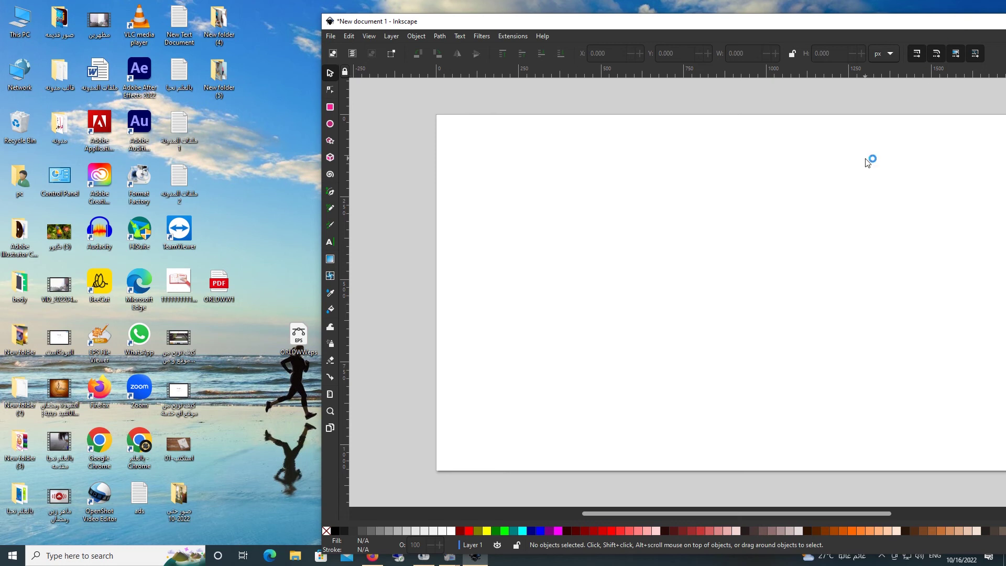
{"action": "double_click", "coordinate": [939, 23]}
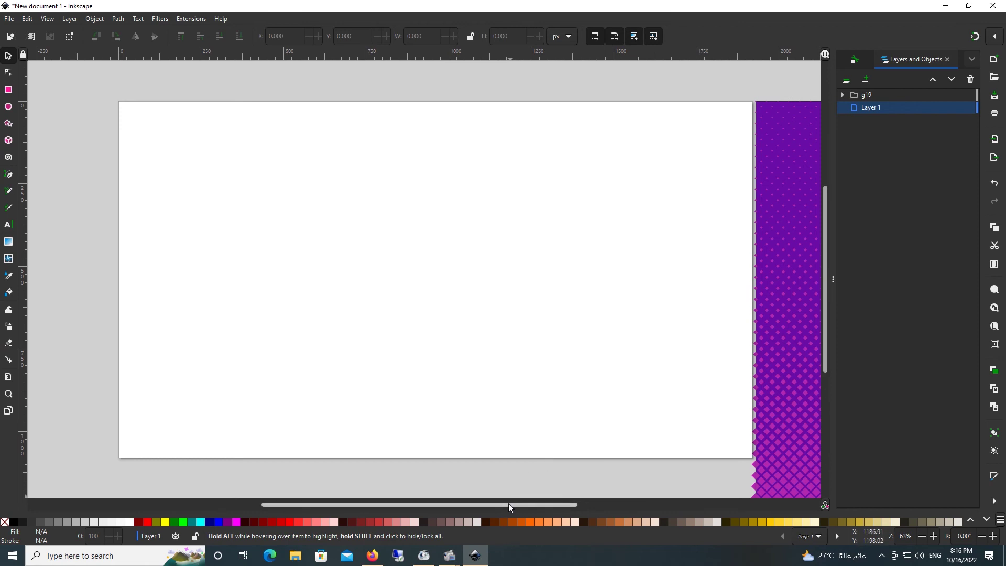
Step: Inspect the imported halftone artwork, then create a new blank document via File > New
{"action": "left_click_drag", "start_coordinate": [508, 503], "coordinate": [673, 495]}
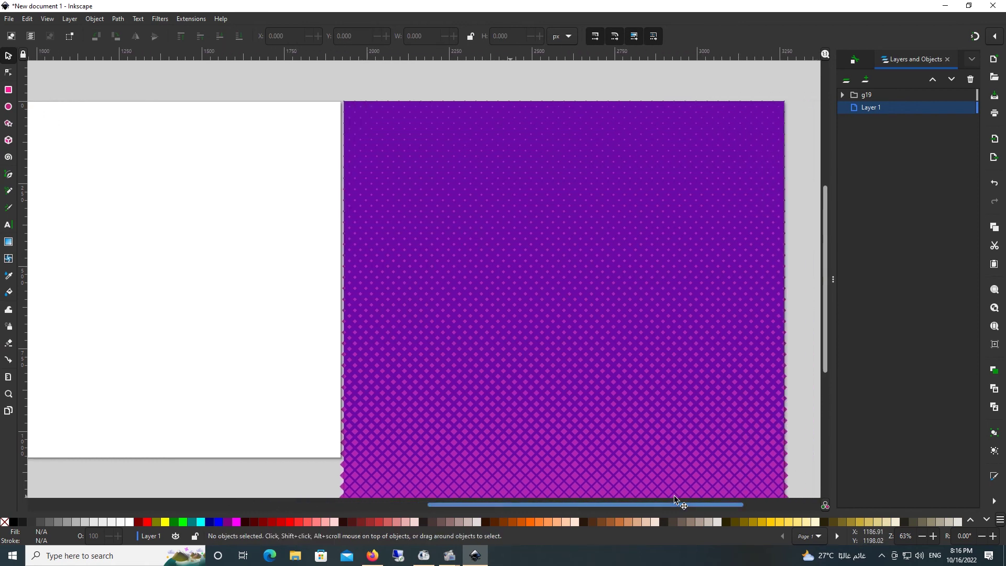
{"action": "scroll", "coordinate": [626, 282], "scroll_direction": "down", "scroll_amount": 4}
{"action": "scroll", "coordinate": [627, 283], "scroll_direction": "down", "scroll_amount": 2}
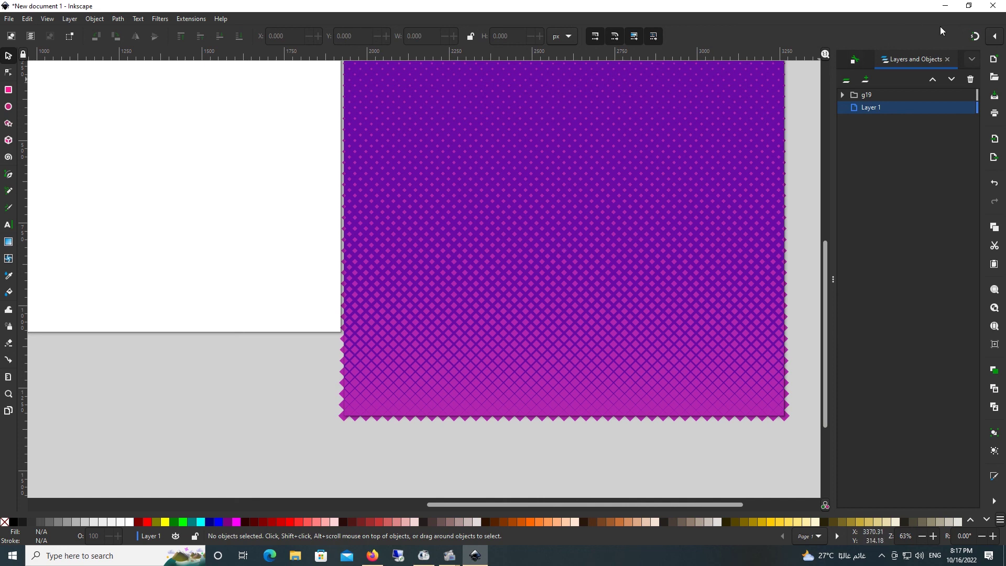
{"action": "scroll", "coordinate": [644, 175], "scroll_direction": "up", "scroll_amount": 5}
{"action": "scroll", "coordinate": [655, 175], "scroll_direction": "up", "scroll_amount": 5}
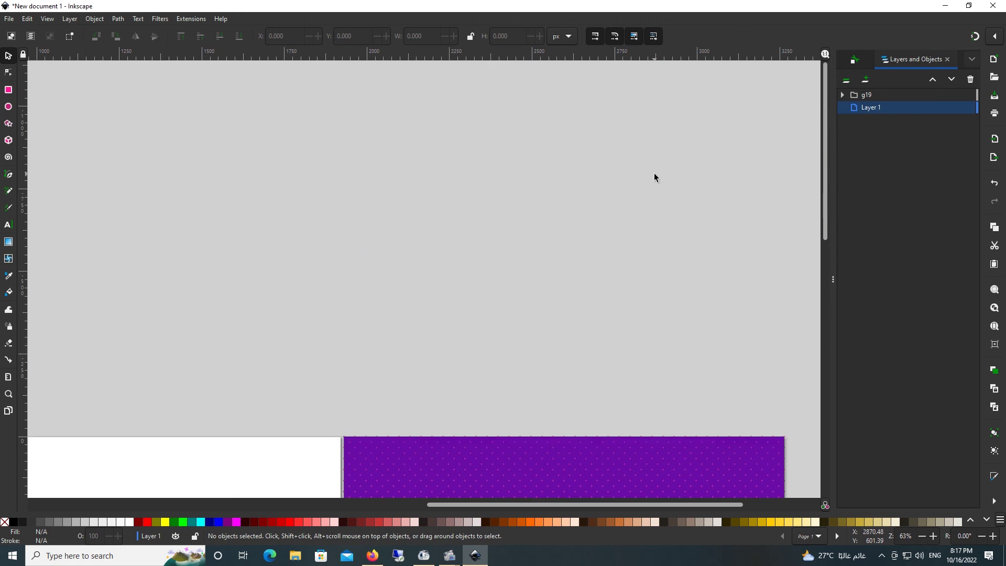
{"action": "scroll", "coordinate": [655, 175], "scroll_direction": "down", "scroll_amount": 2}
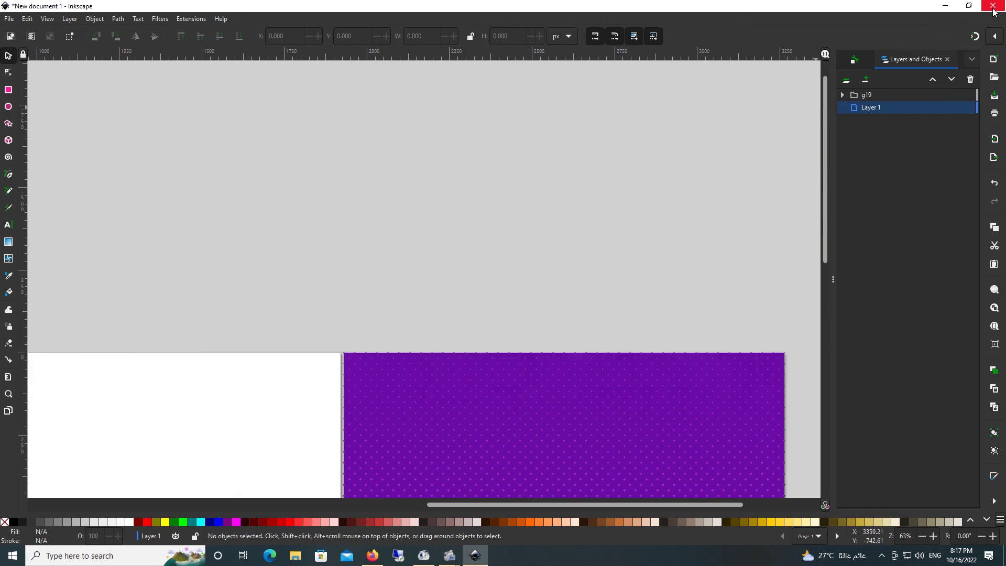
{"action": "left_click", "coordinate": [9, 20]}
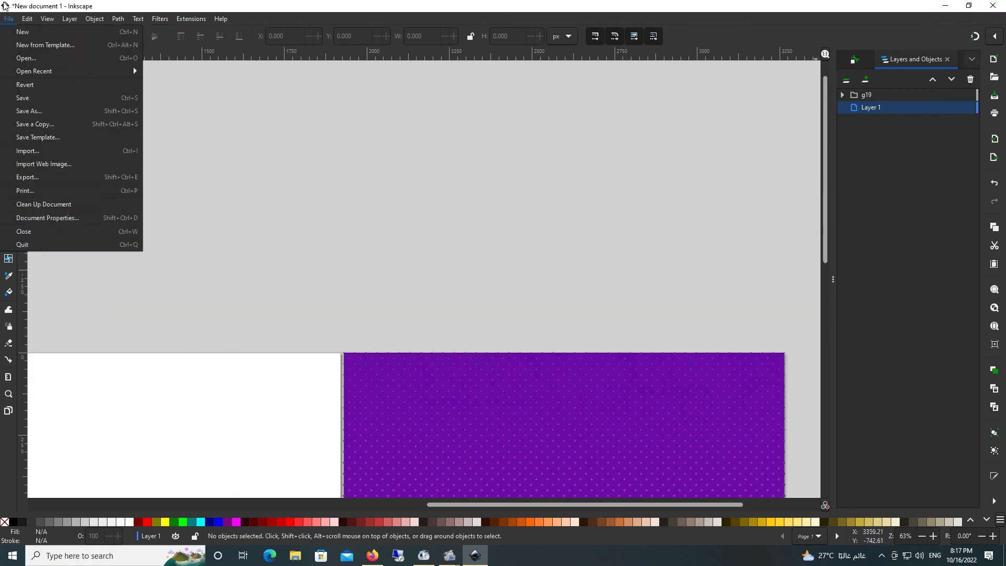
{"action": "left_click", "coordinate": [22, 32]}
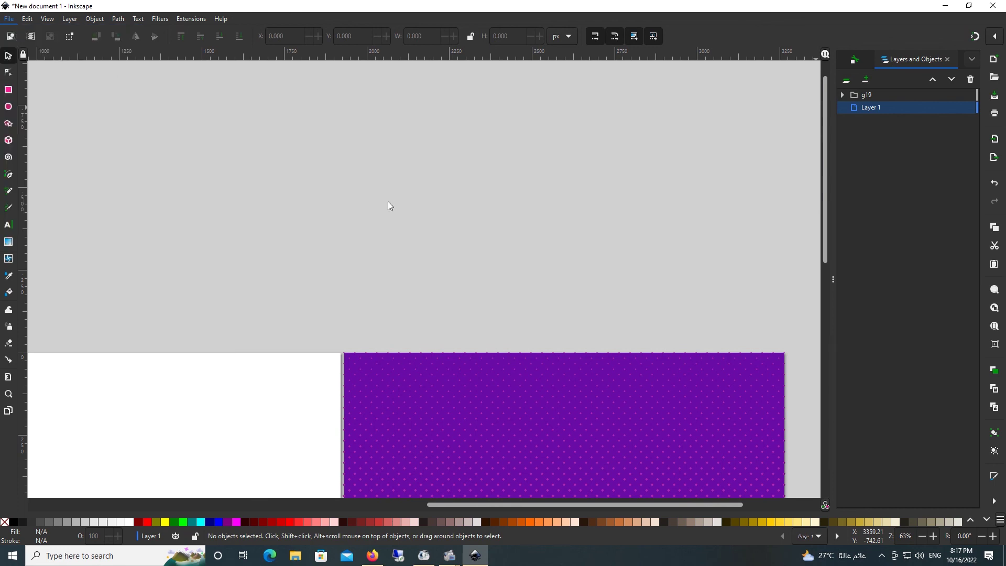